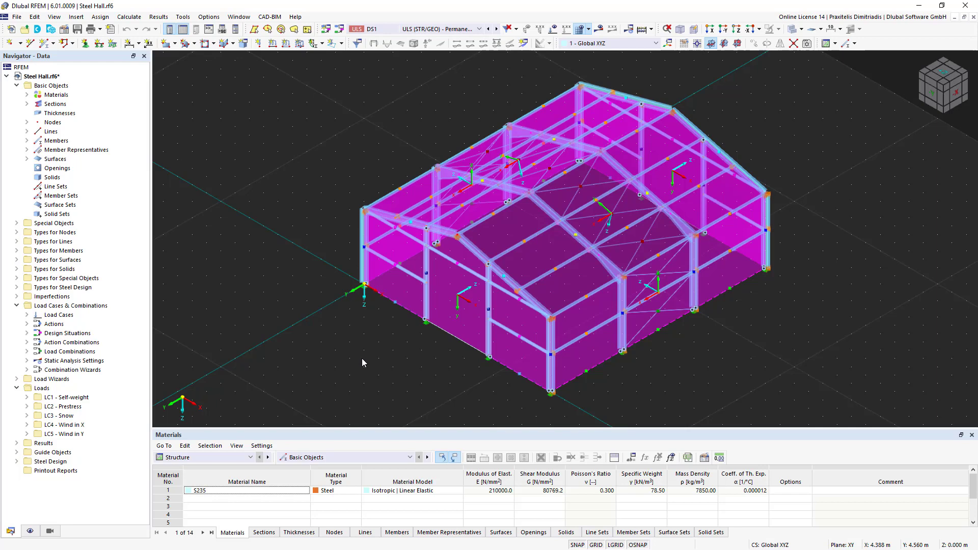
Browse the Dlubal Center Examples (Concrete Structures, Dynamic Analysis) and preview Example-01's details
click(34, 29)
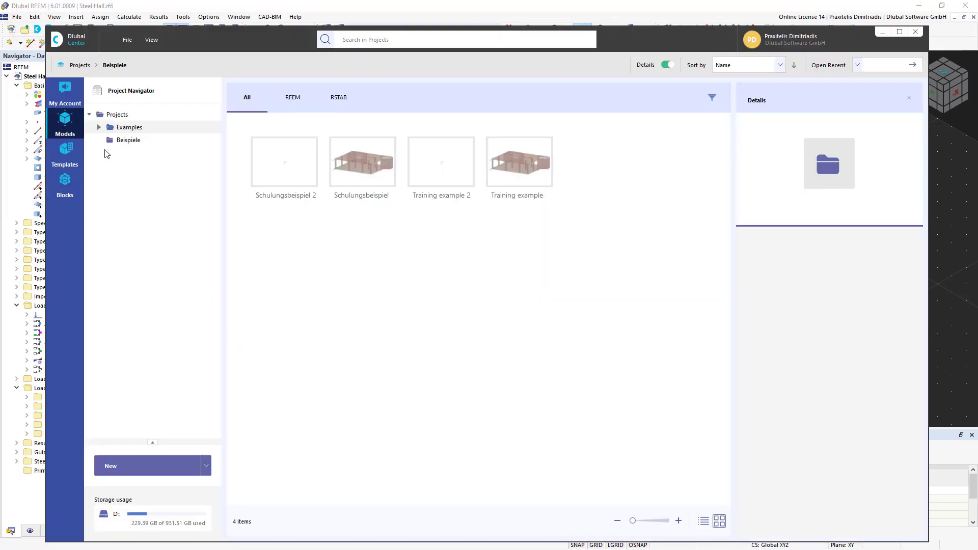
click(98, 127)
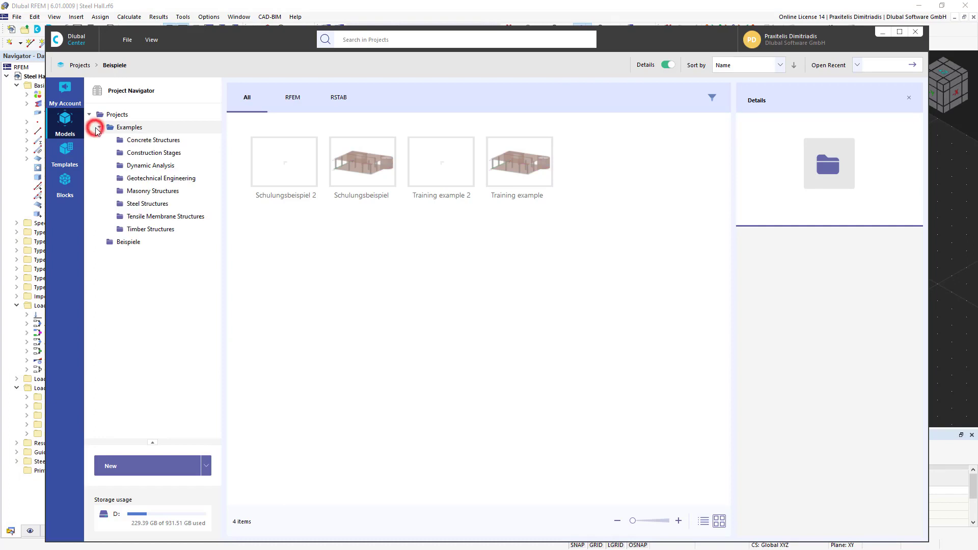
click(142, 142)
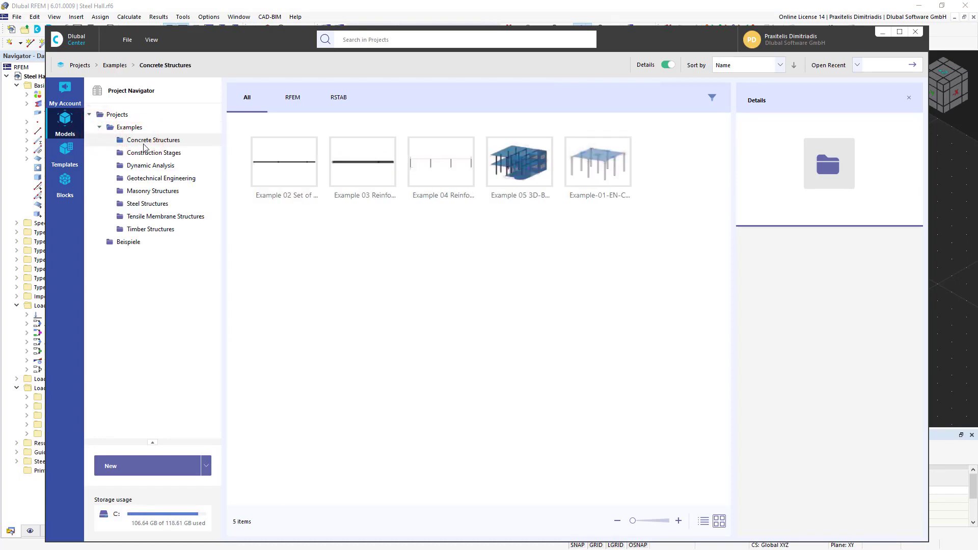
click(151, 169)
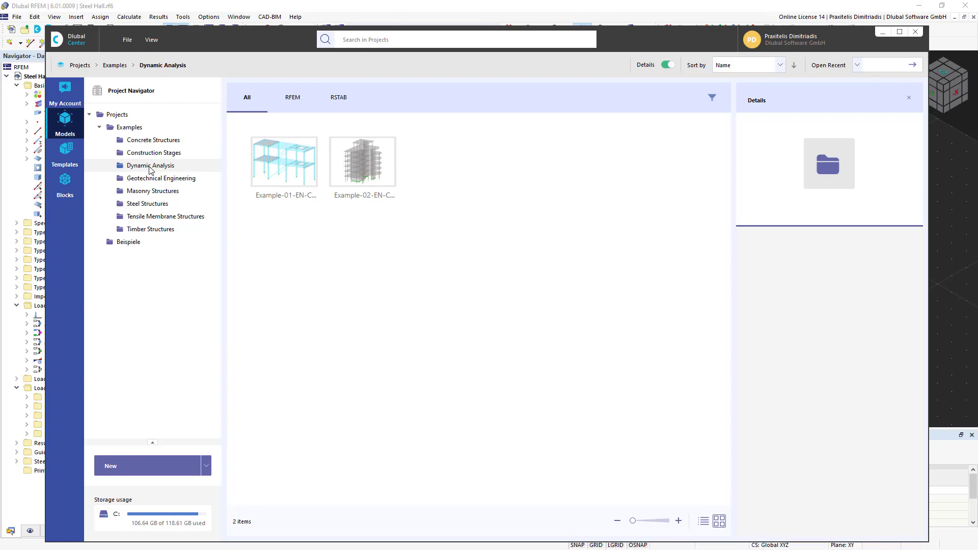
click(275, 170)
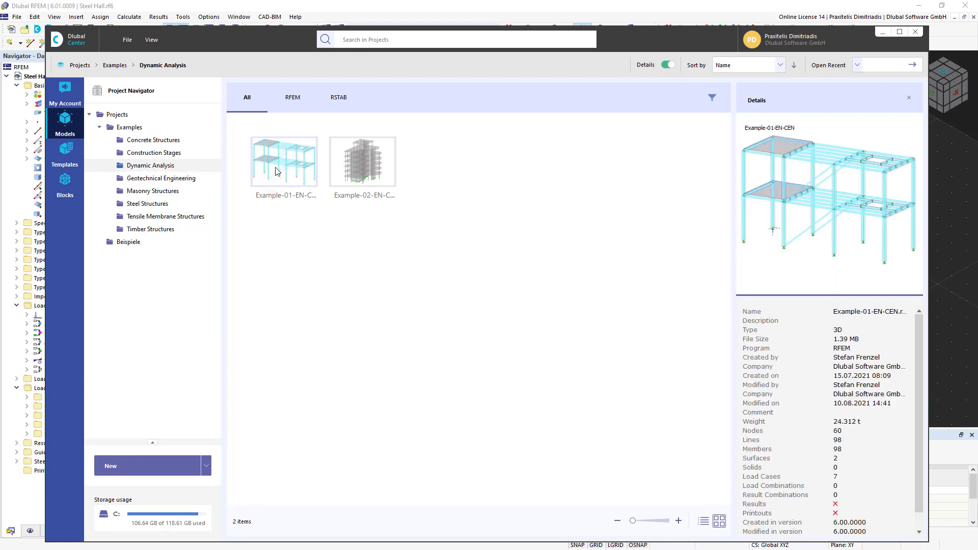
click(917, 33)
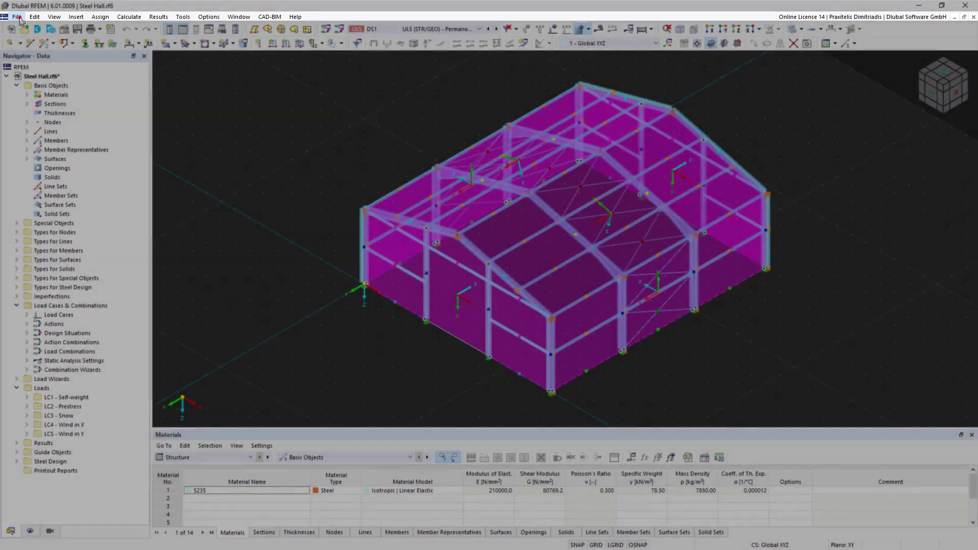
Look through the File menu commands, then show the shape choices for a new surface
click(18, 19)
mouse_move(35, 21)
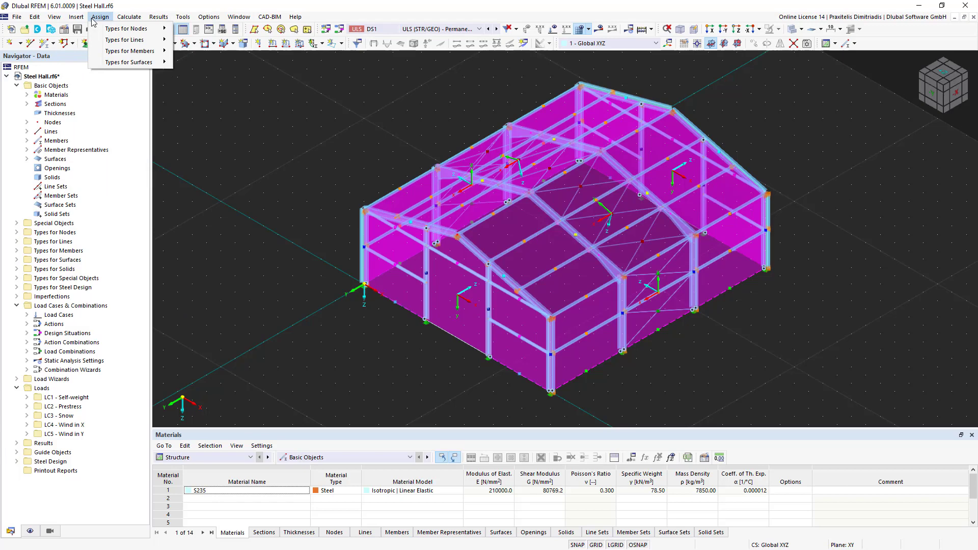
mouse_move(125, 21)
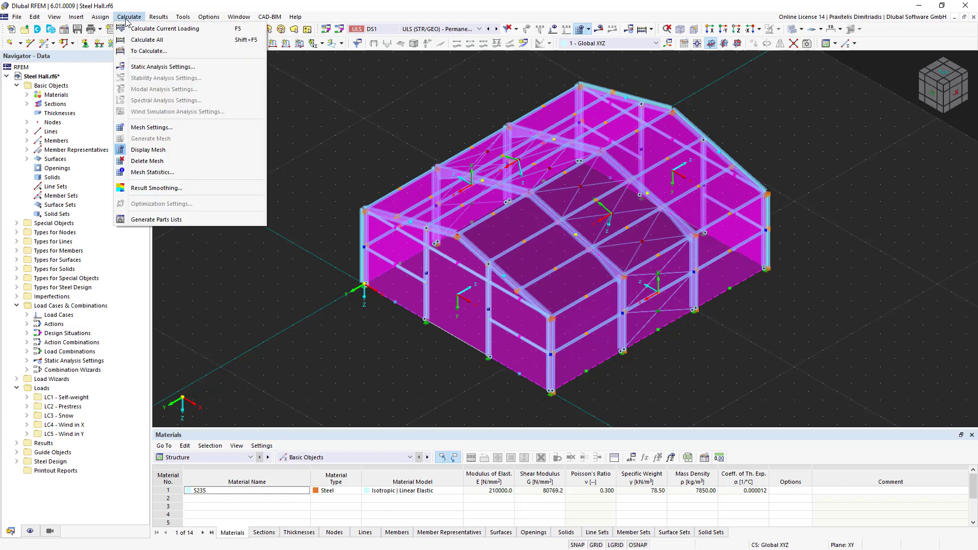
mouse_move(157, 22)
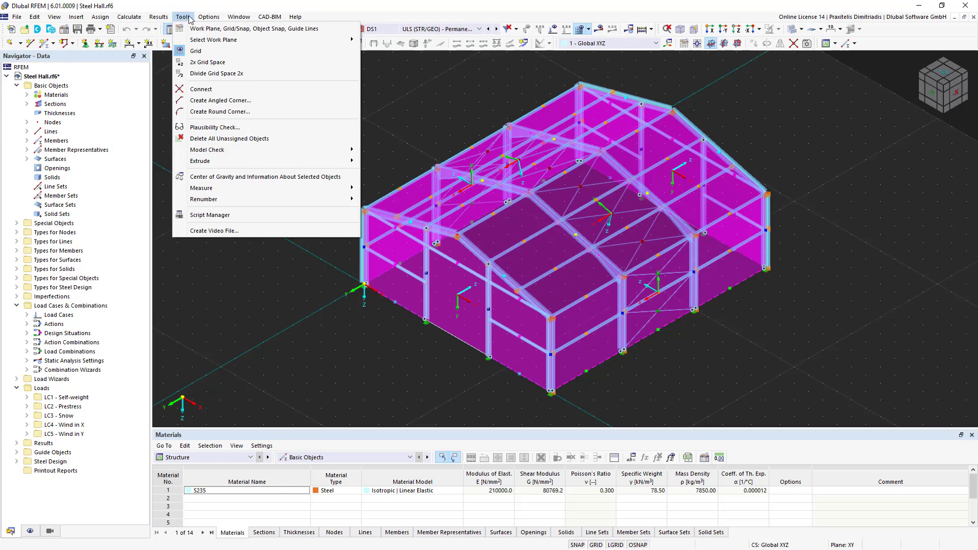
mouse_move(208, 19)
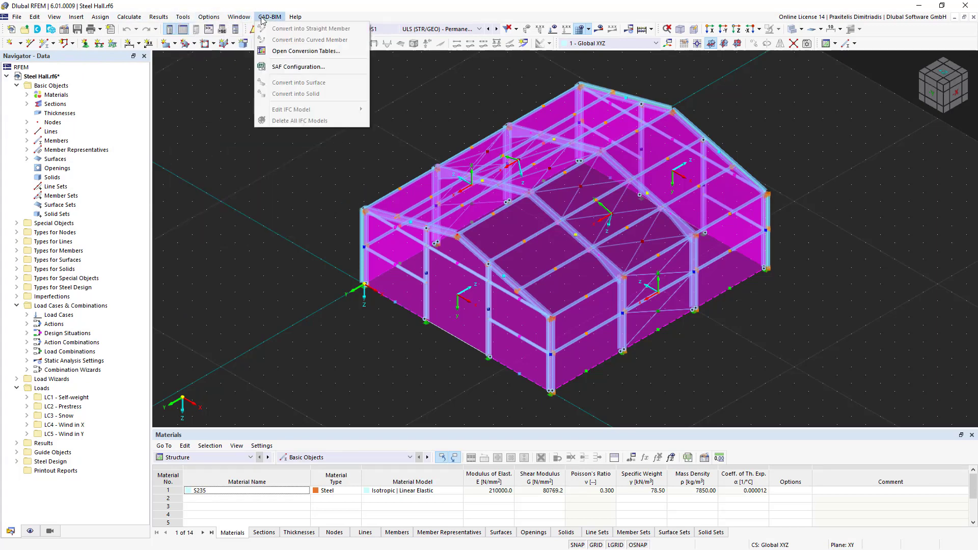
mouse_move(298, 19)
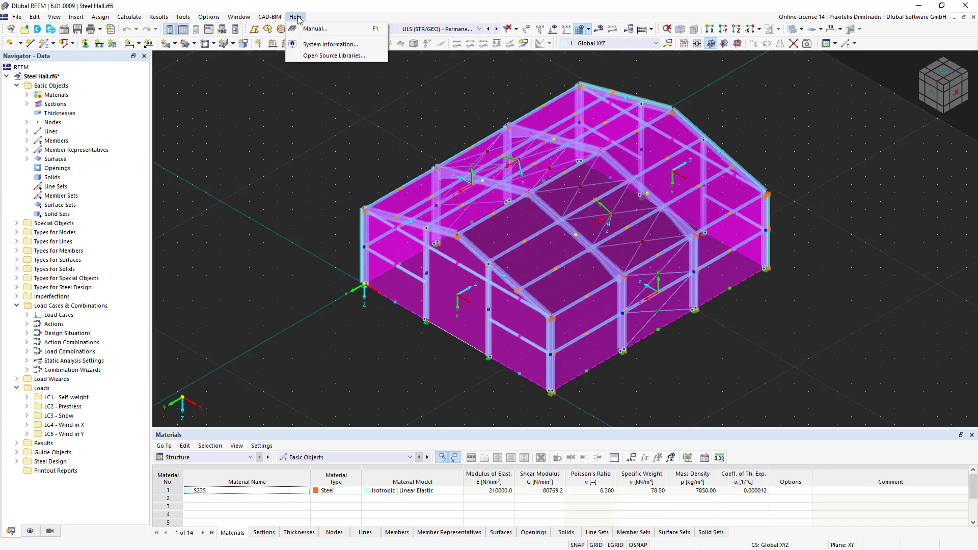
click(372, 108)
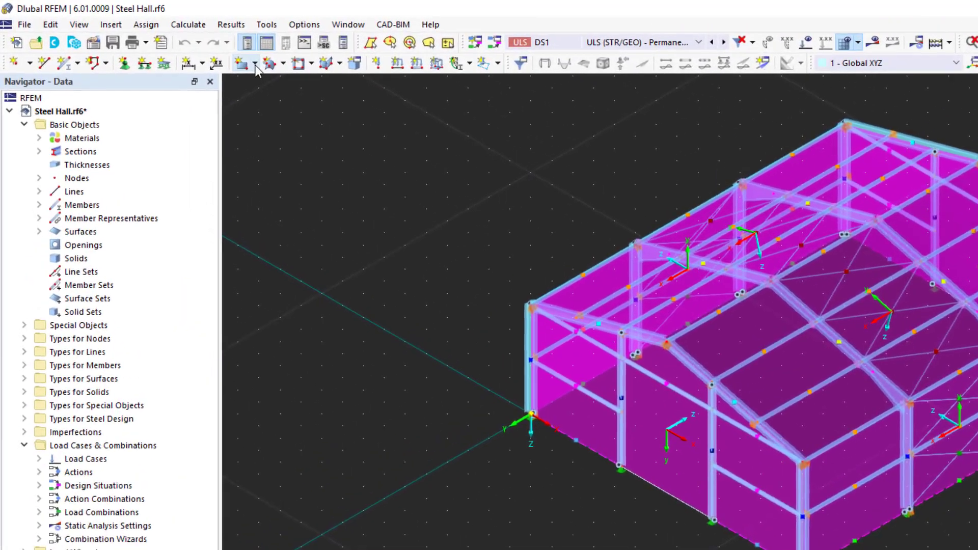
click(194, 48)
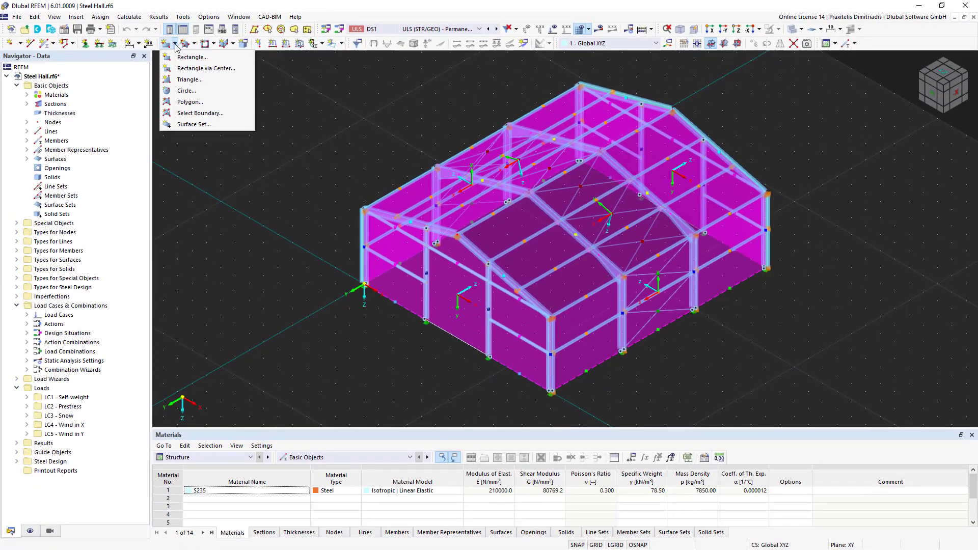
click(187, 90)
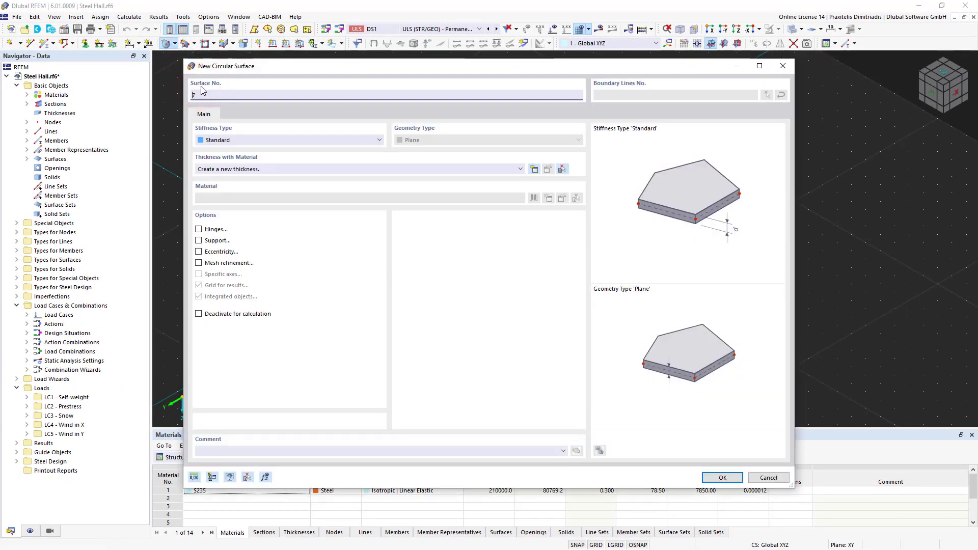
click(782, 70)
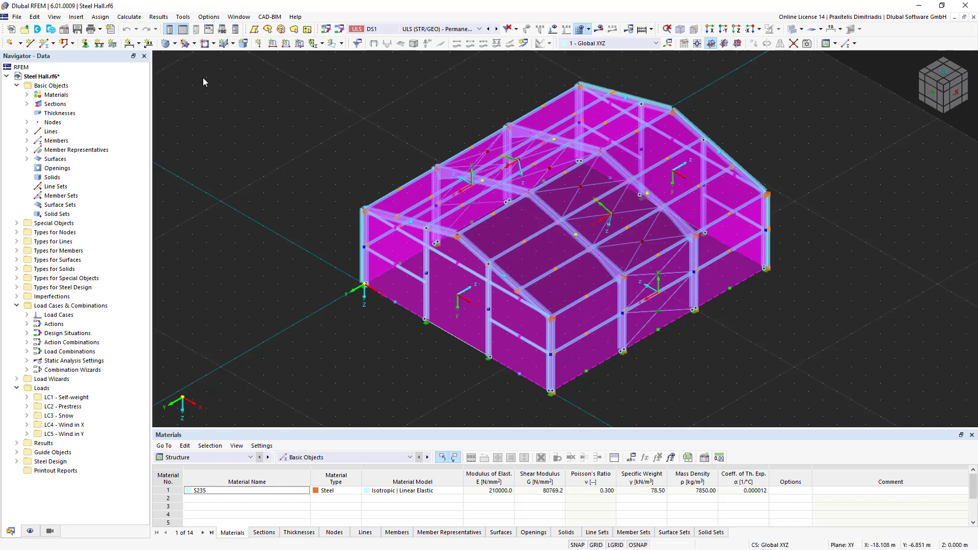
Add the export-to-XML and export-to-IFC commands to the toolbar via Customize Menus and Toolbars
right_click(354, 47)
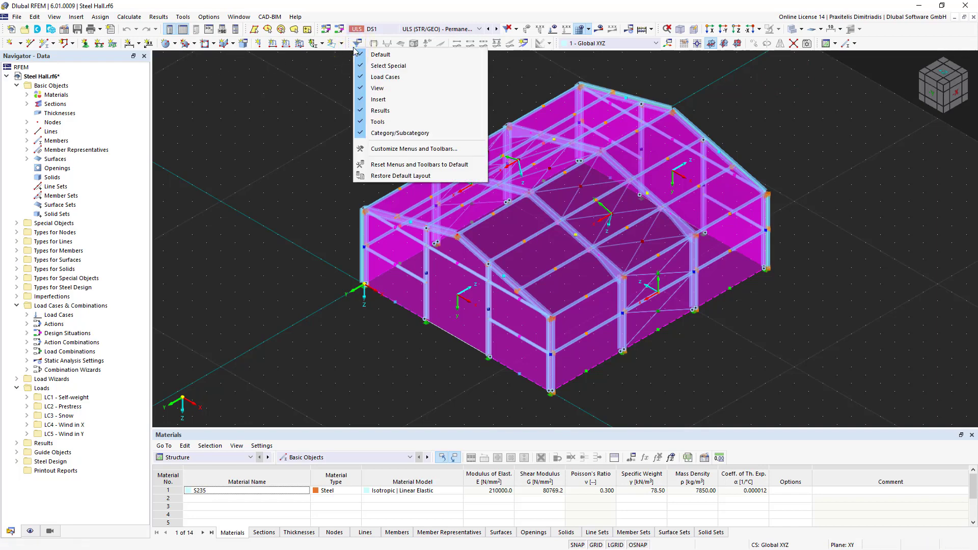
click(453, 151)
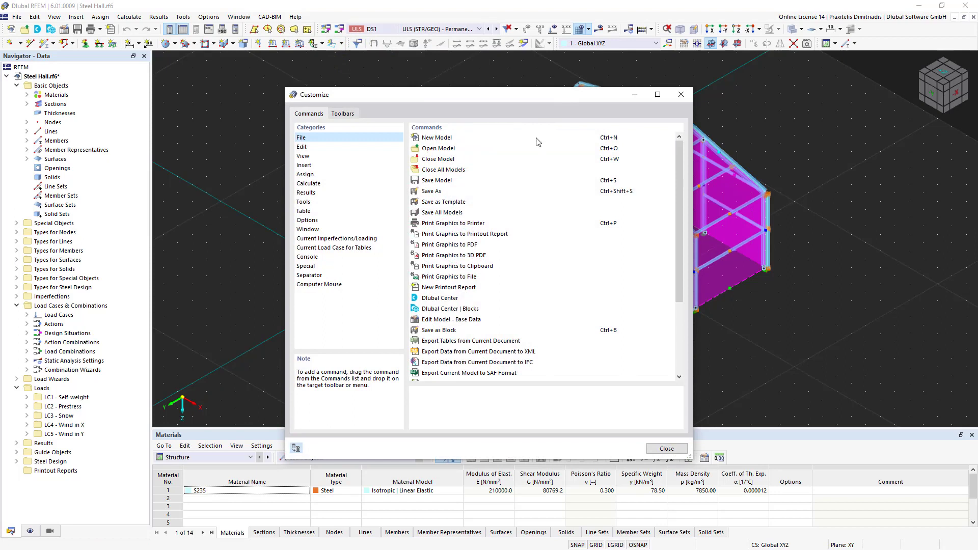
drag(454, 351, 203, 47)
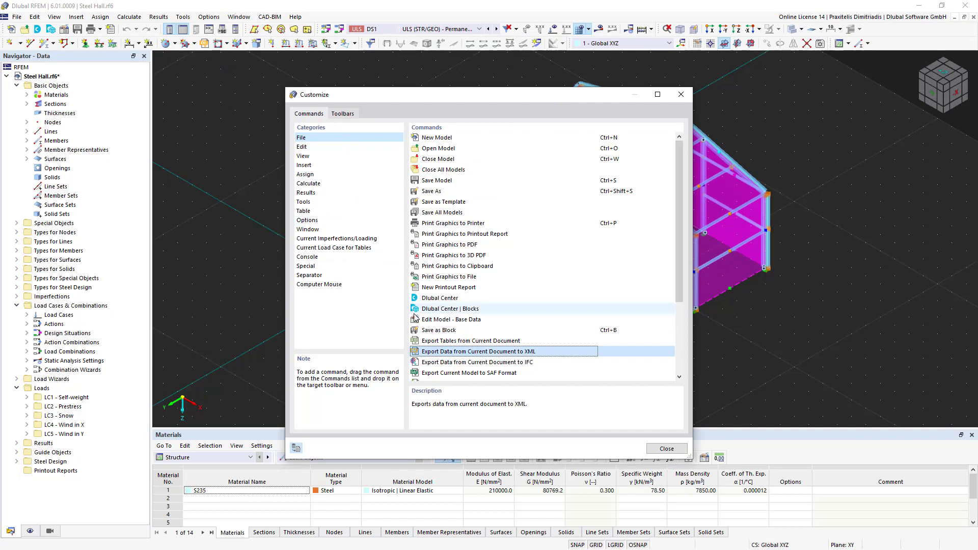
click(463, 362)
drag(462, 363, 218, 45)
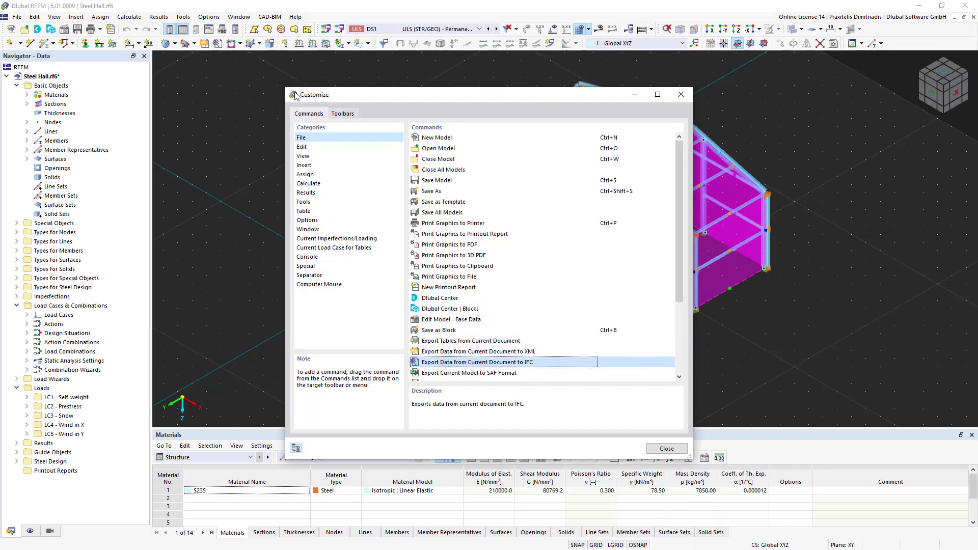
click(667, 448)
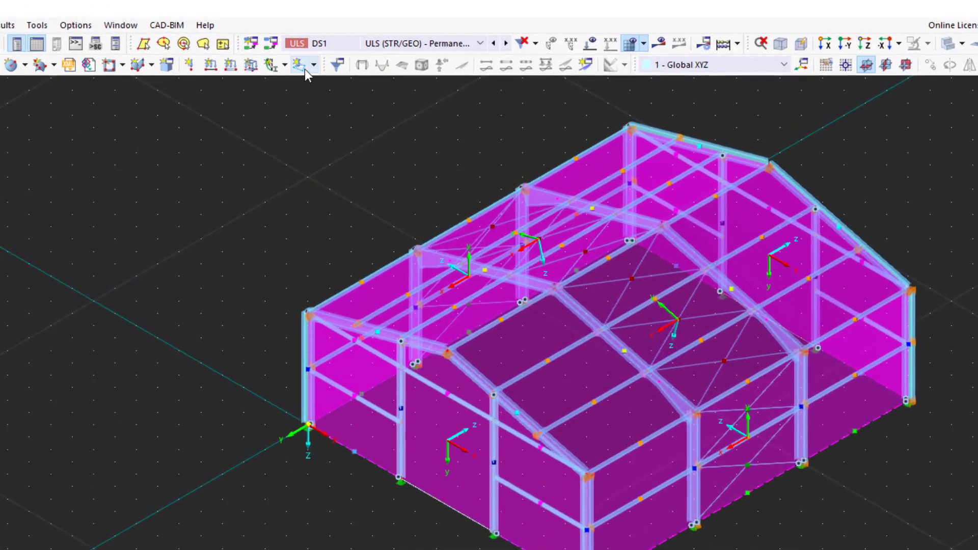
Reset all menus and toolbars to their defaults and confirm with Yes
right_click(304, 69)
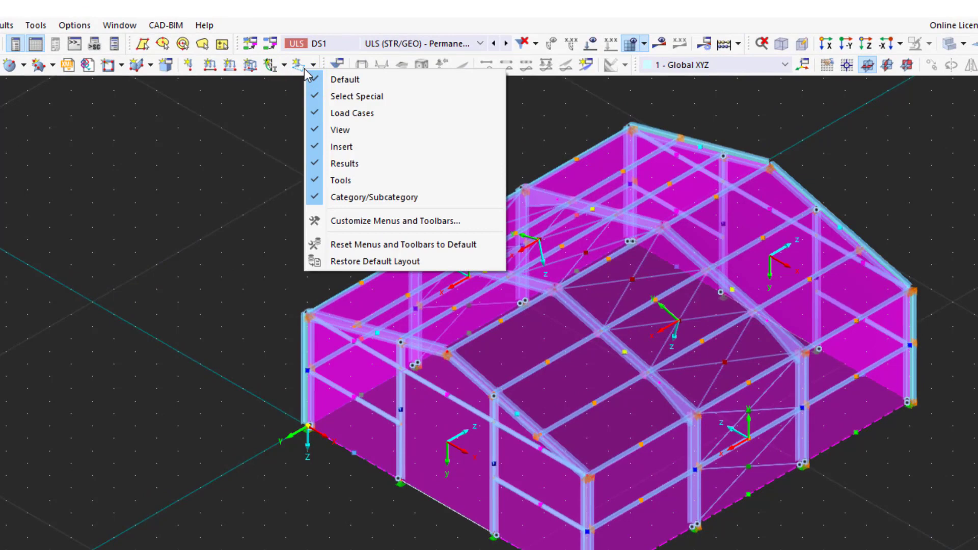
click(439, 245)
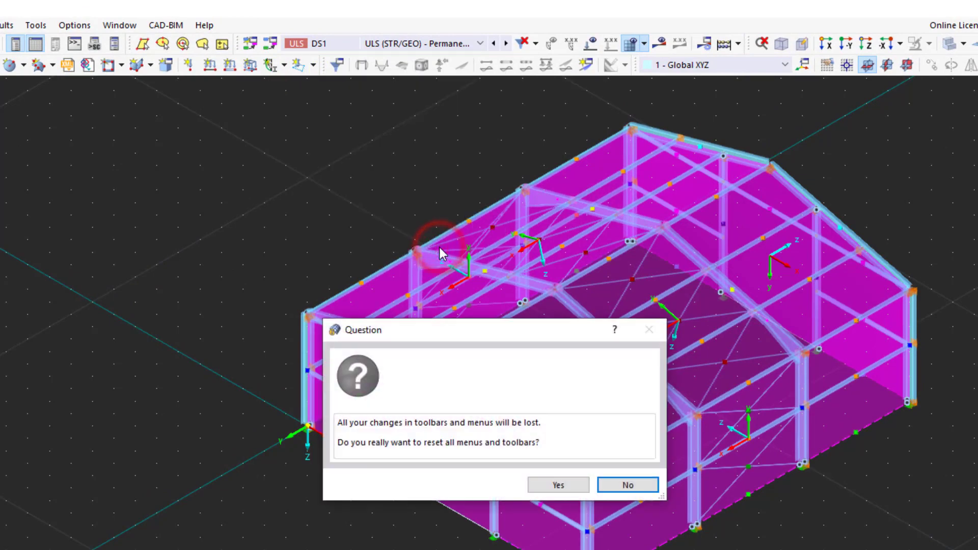
click(555, 488)
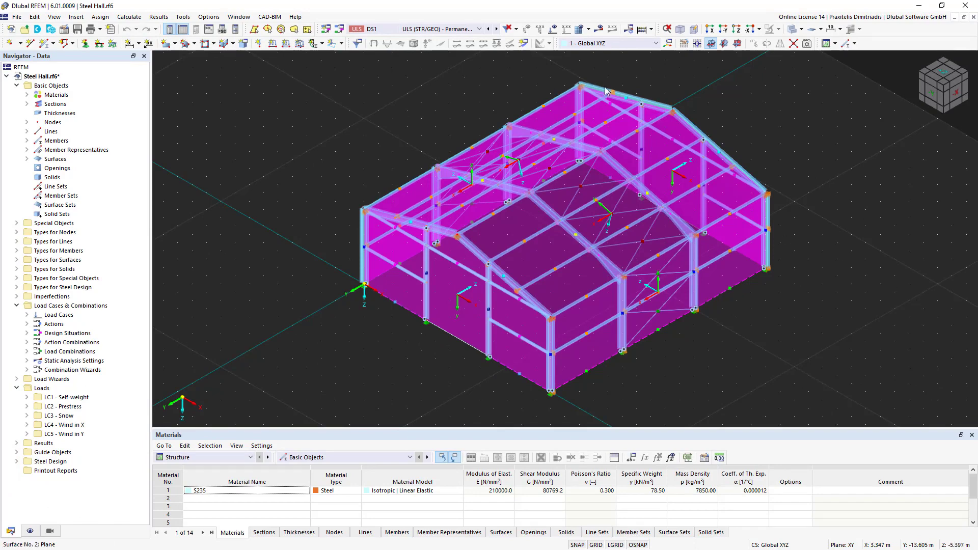
click(600, 29)
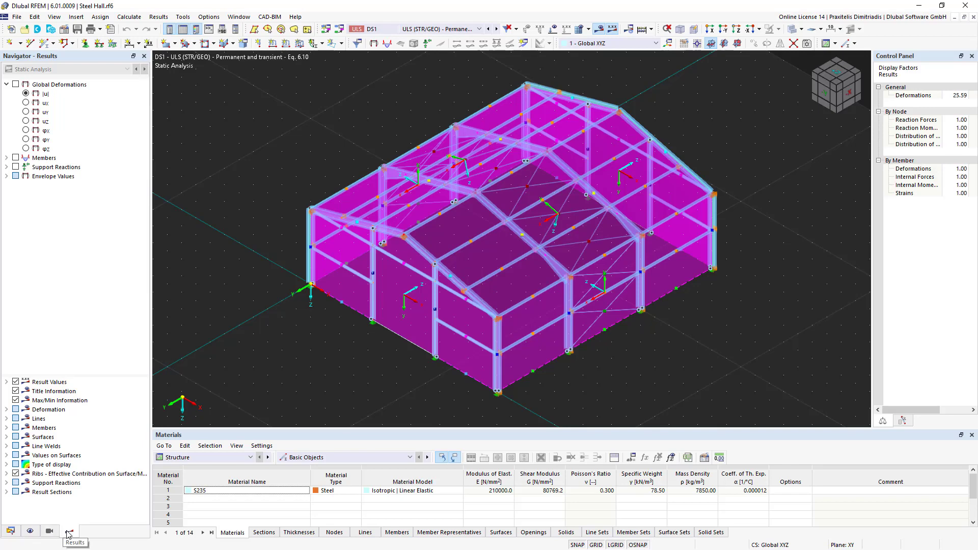
click(597, 30)
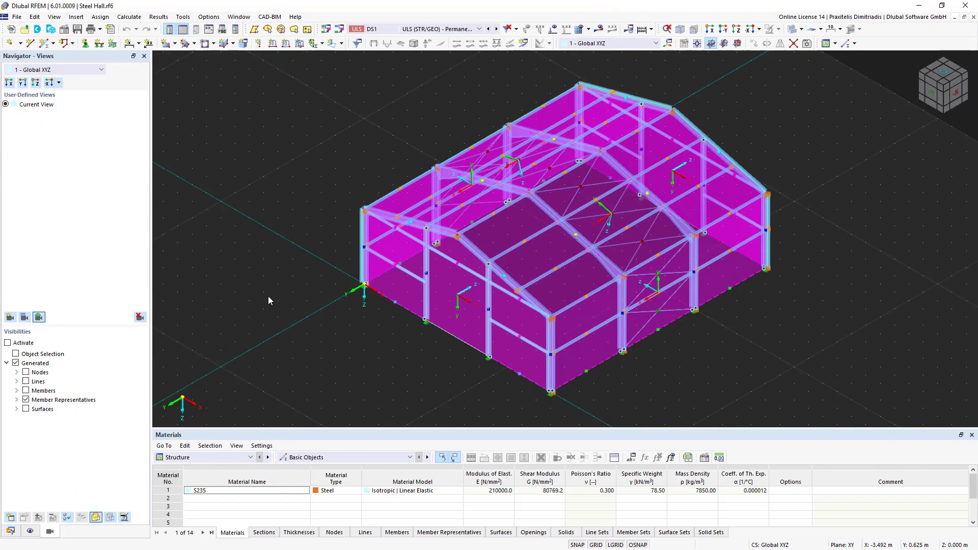
click(11, 530)
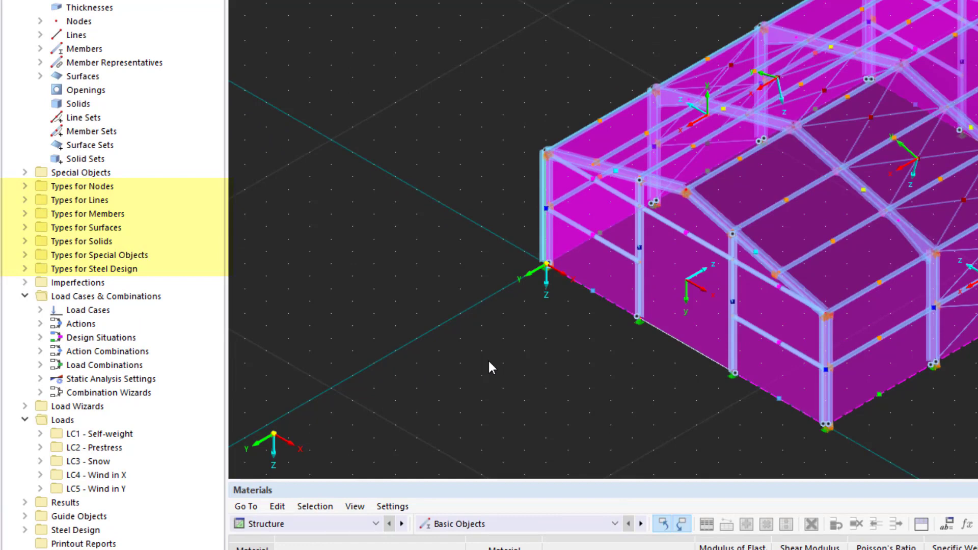
List all members in the Data navigator, then use Find on member 21 to mark it
click(25, 214)
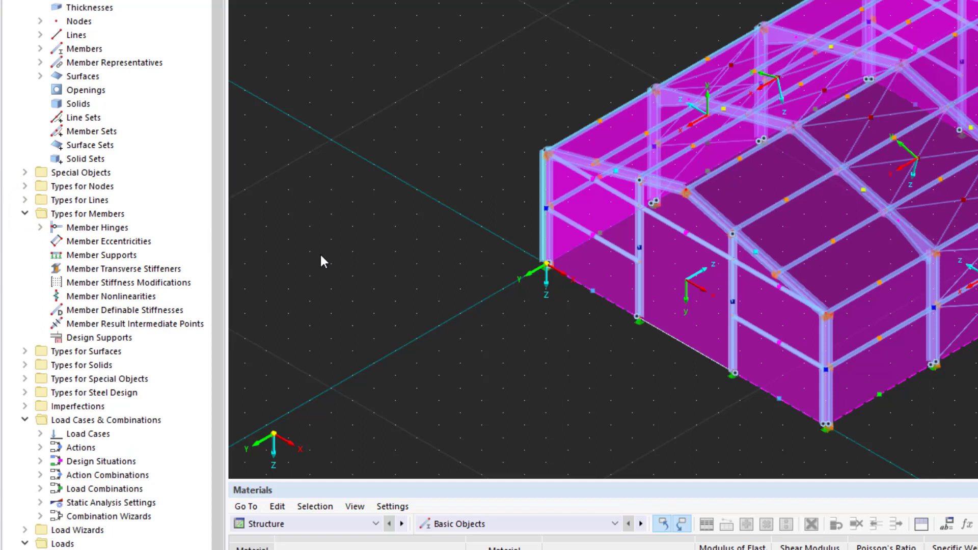
click(26, 213)
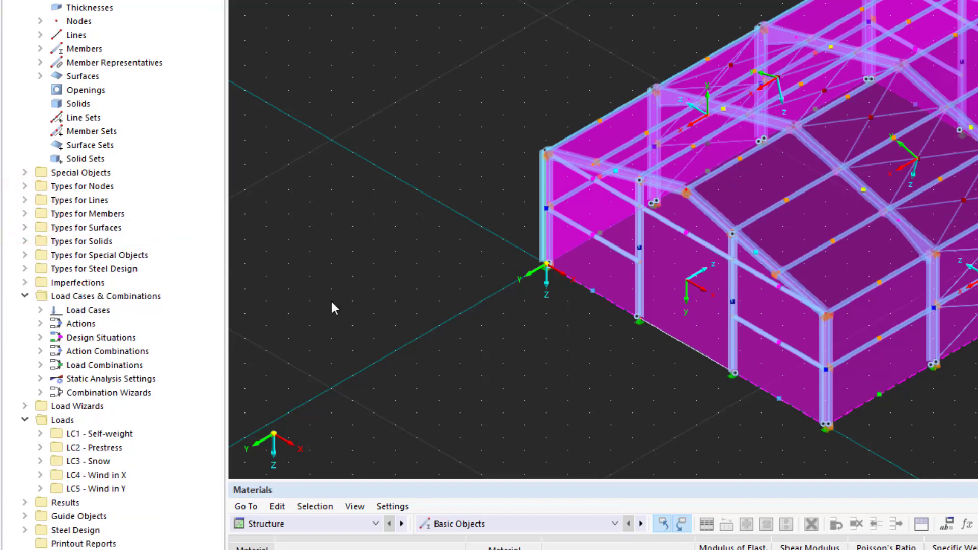
click(39, 48)
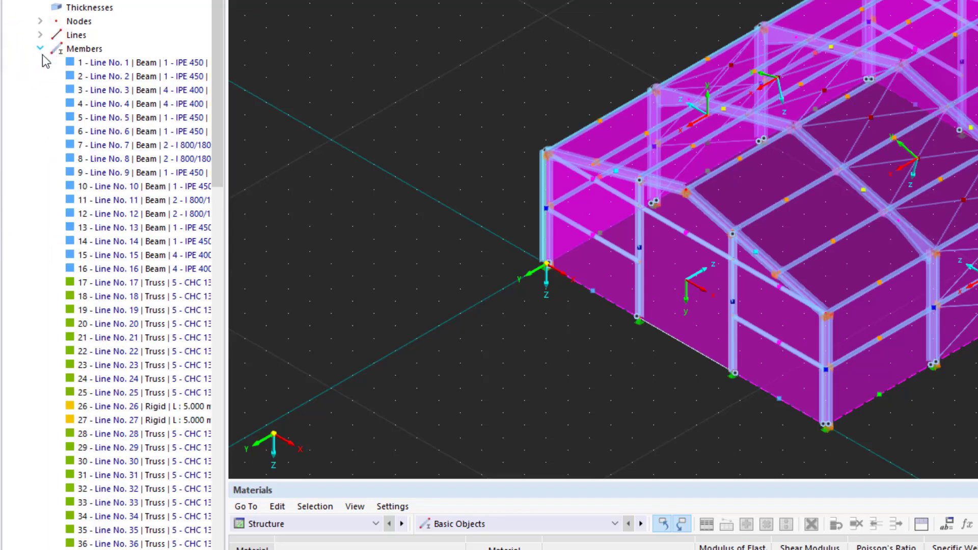
click(162, 366)
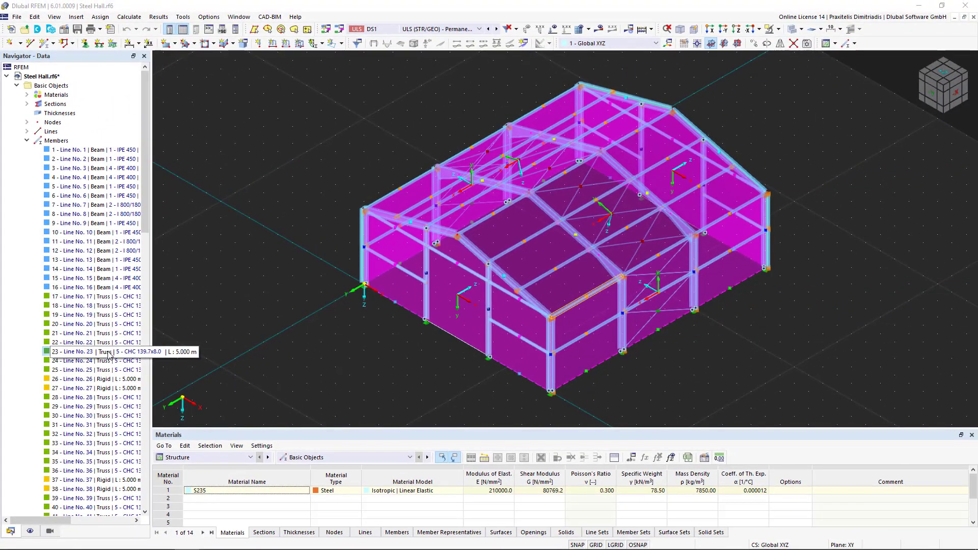
click(102, 443)
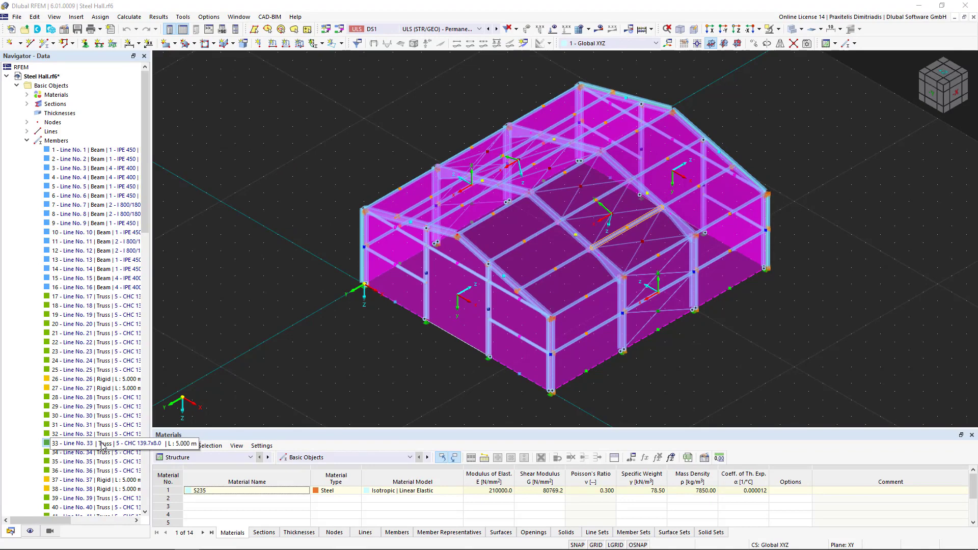
click(113, 337)
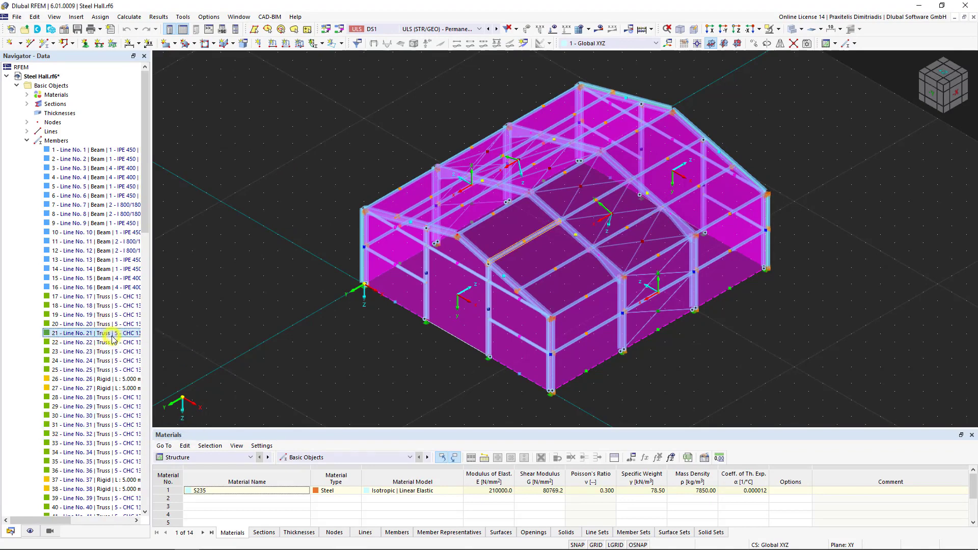
right_click(112, 338)
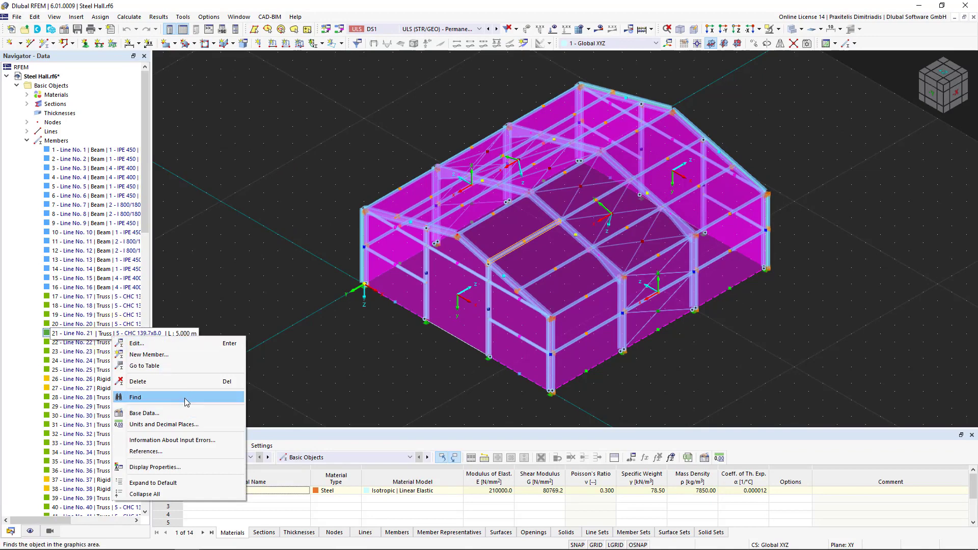
click(186, 402)
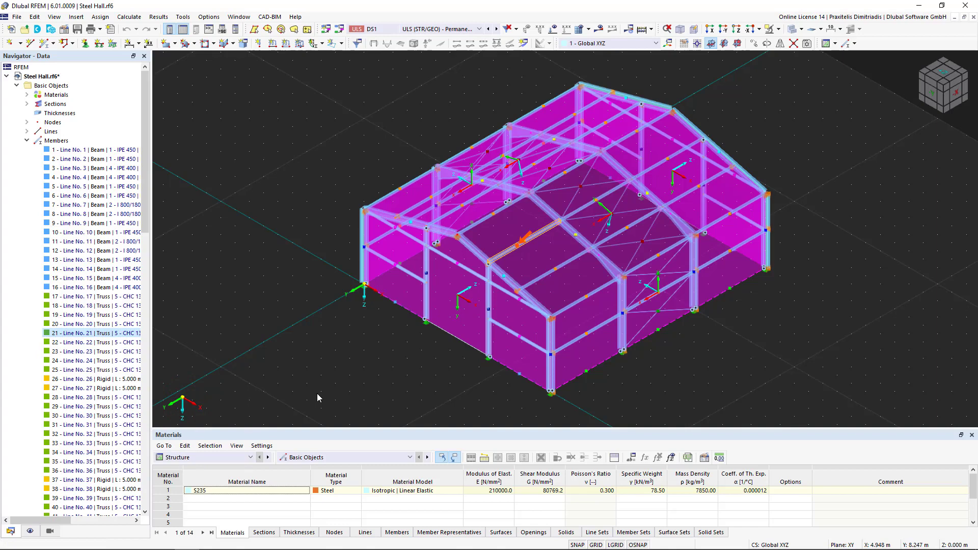
Deselect member 21 from the Display page and switch the navigator to Views
click(30, 531)
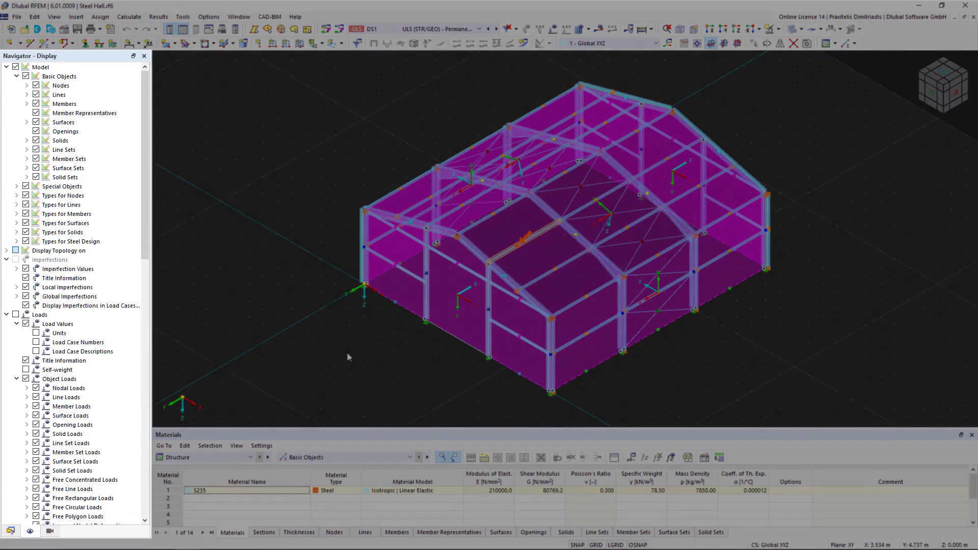
click(347, 353)
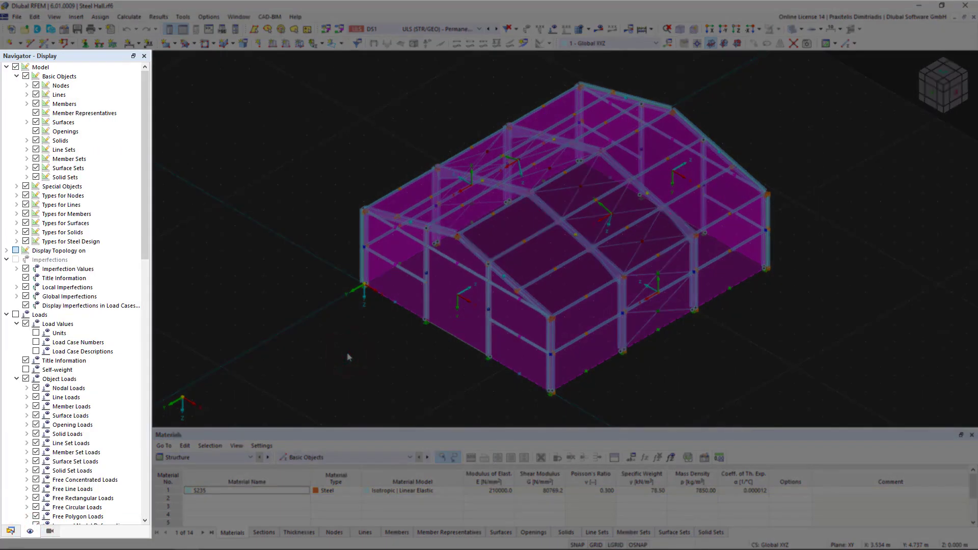
drag(147, 203, 135, 479)
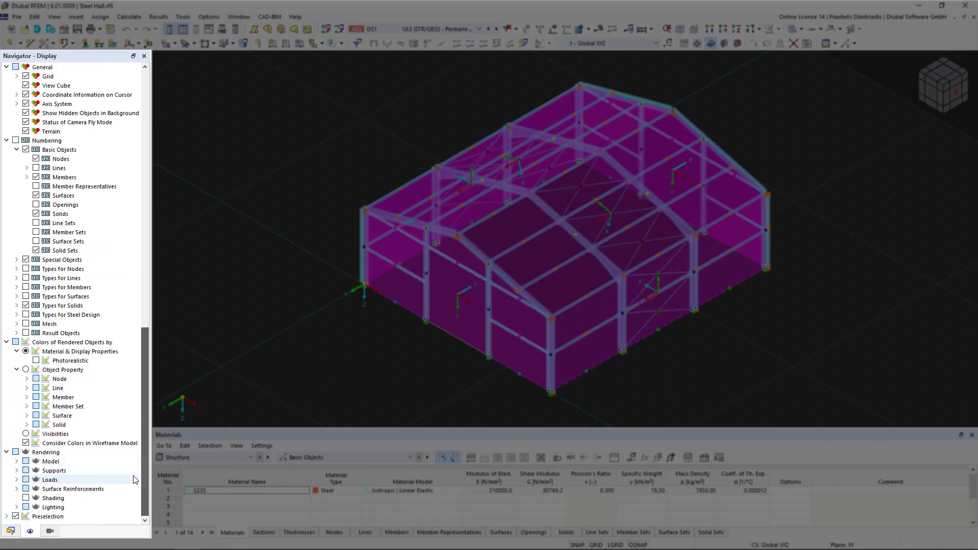
click(49, 531)
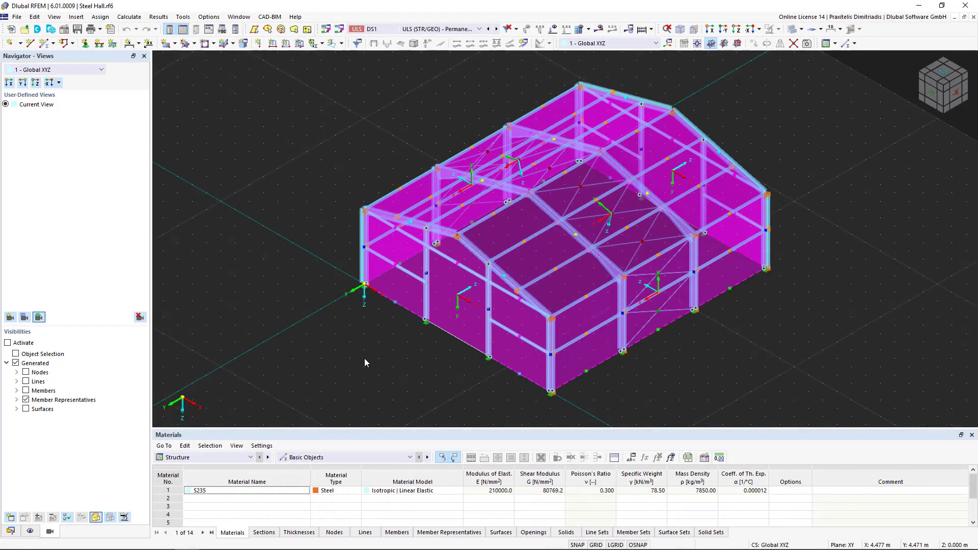
Zoom into the hall's near corner joint and save it as user-defined View 1
drag(331, 176, 394, 225)
click(423, 283)
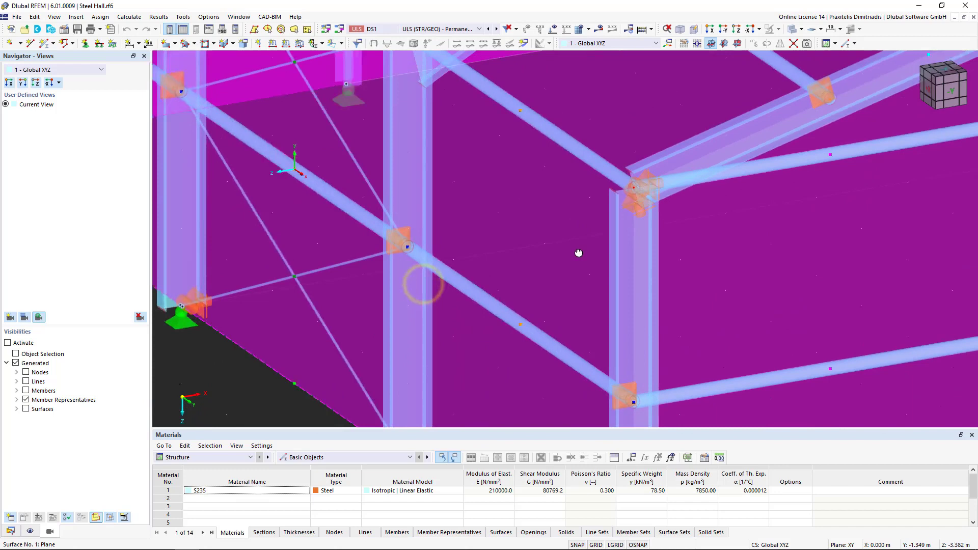
middle_drag(707, 227, 649, 252)
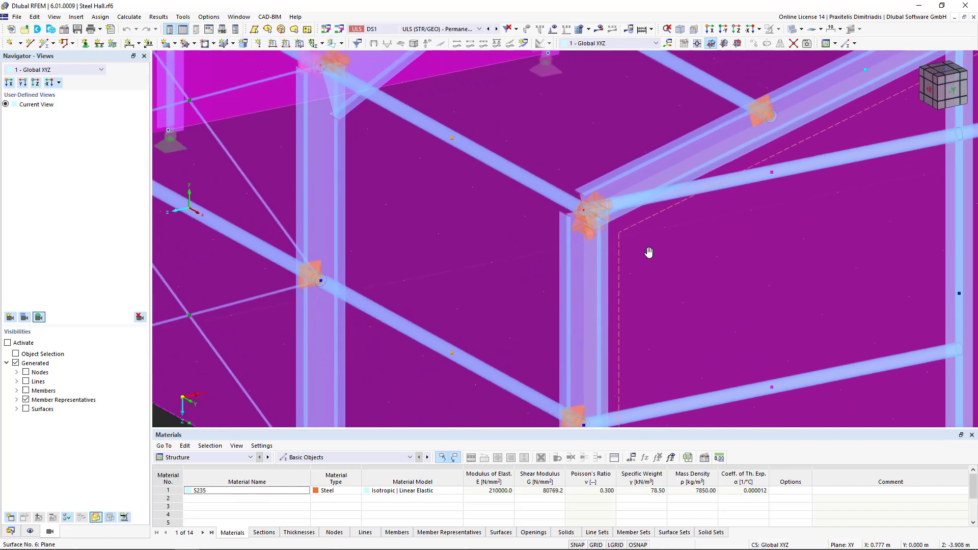
click(8, 317)
text(V)
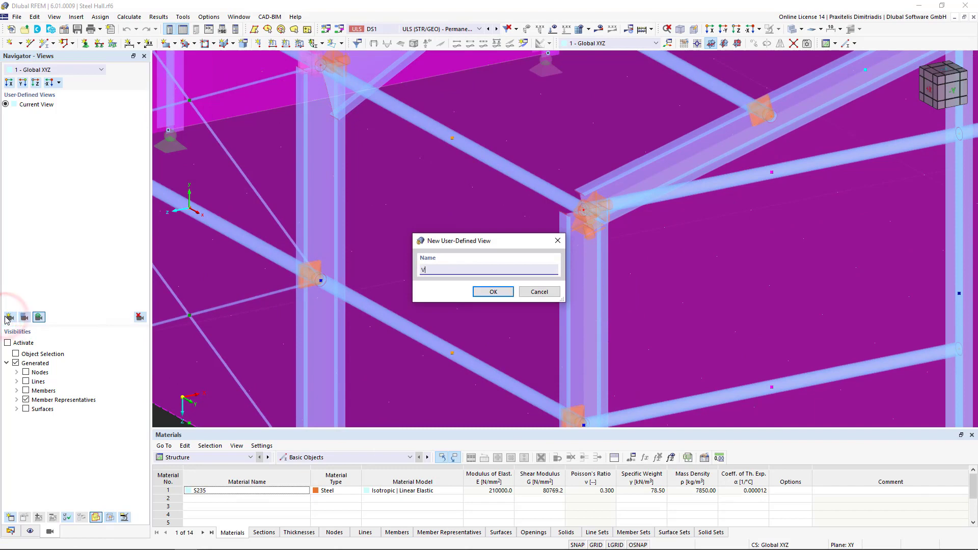
text(iew 1)
click(494, 291)
Switch between View 1 and the full hall view, delete View 1, and expand Members visibilities
click(946, 105)
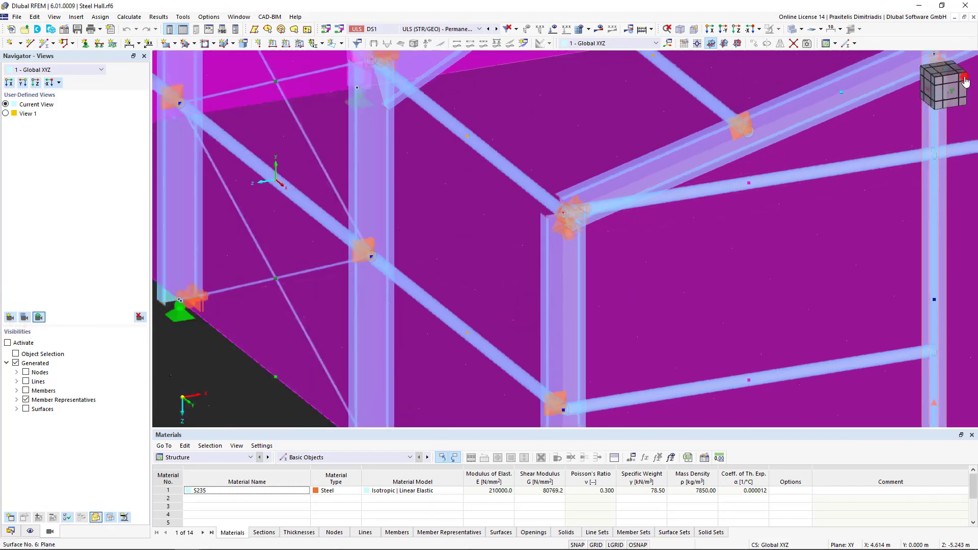
click(6, 113)
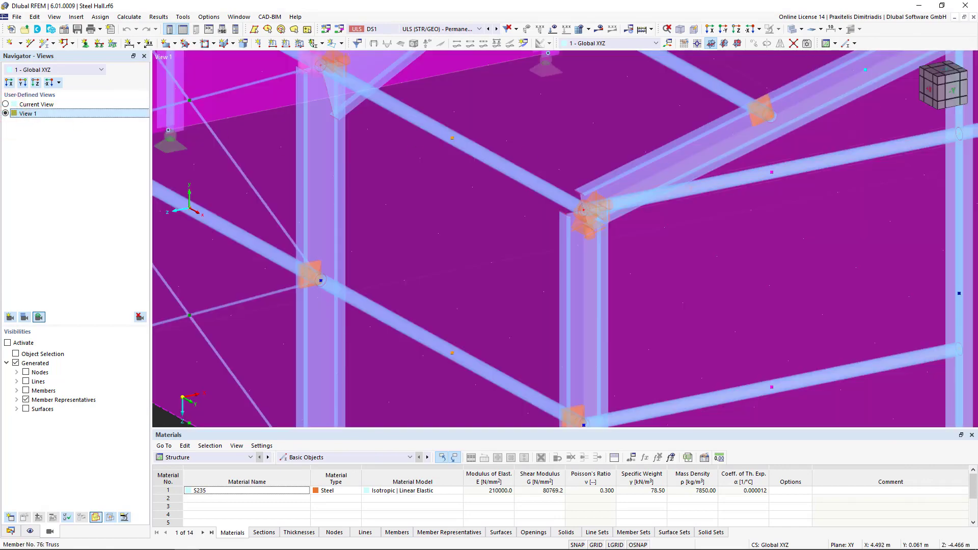
click(104, 113)
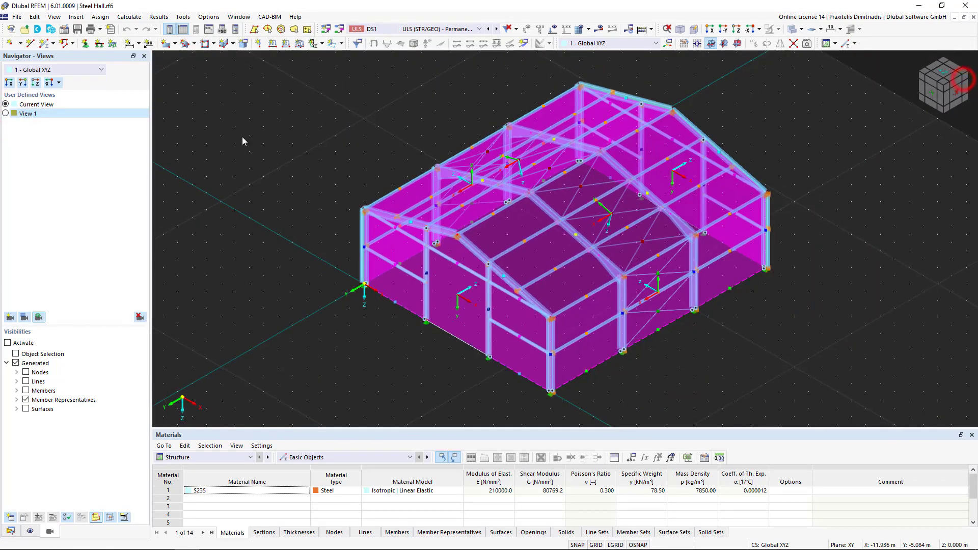
click(140, 317)
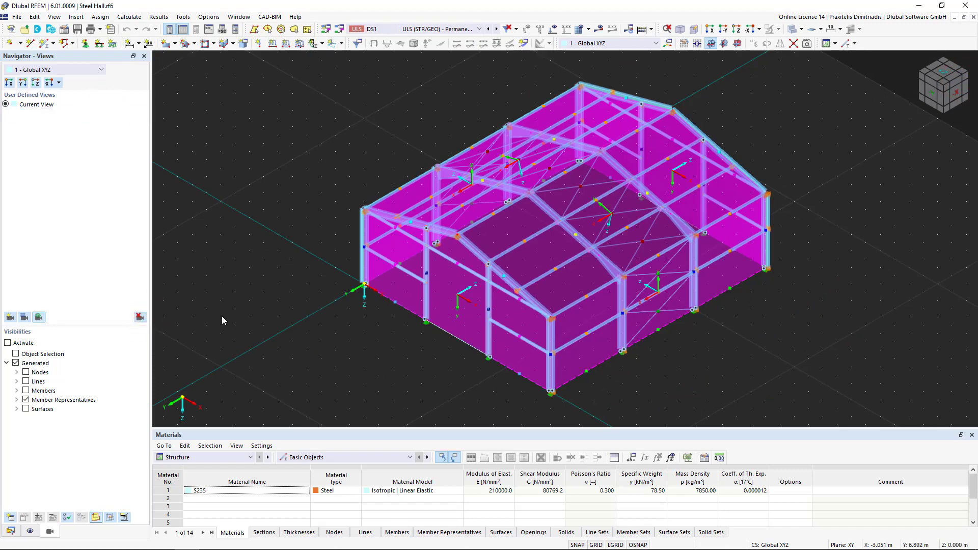
click(17, 391)
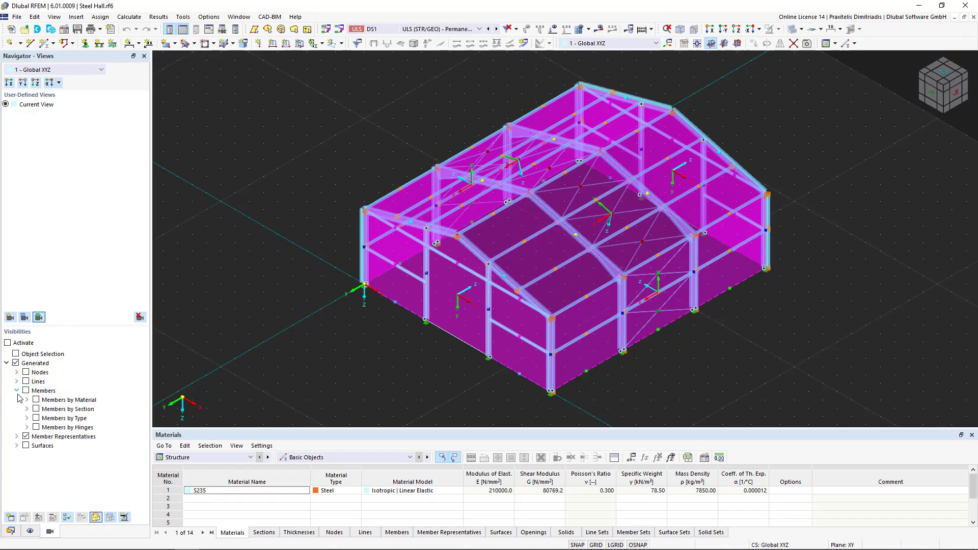
Tick Truss under Members by Type, then untick Activate to show the whole hall
click(27, 418)
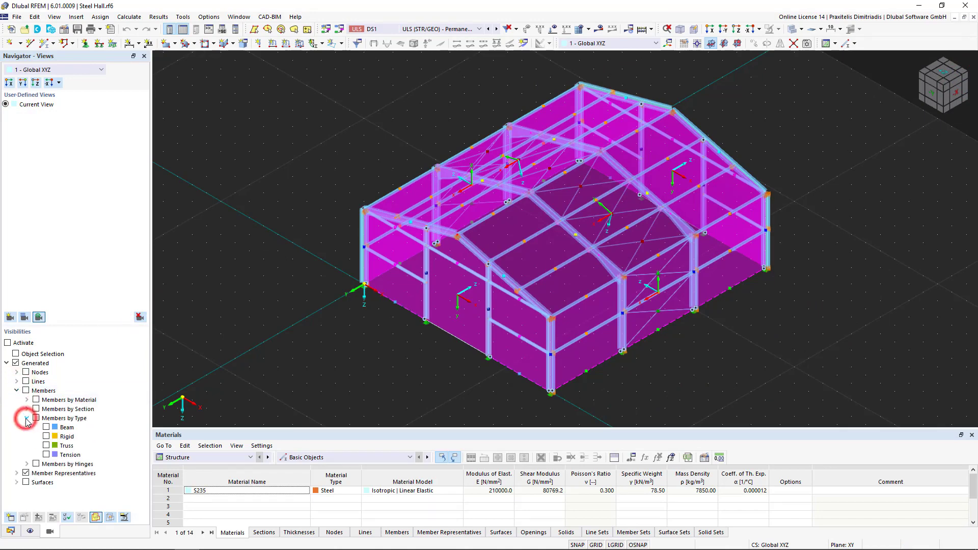
click(47, 446)
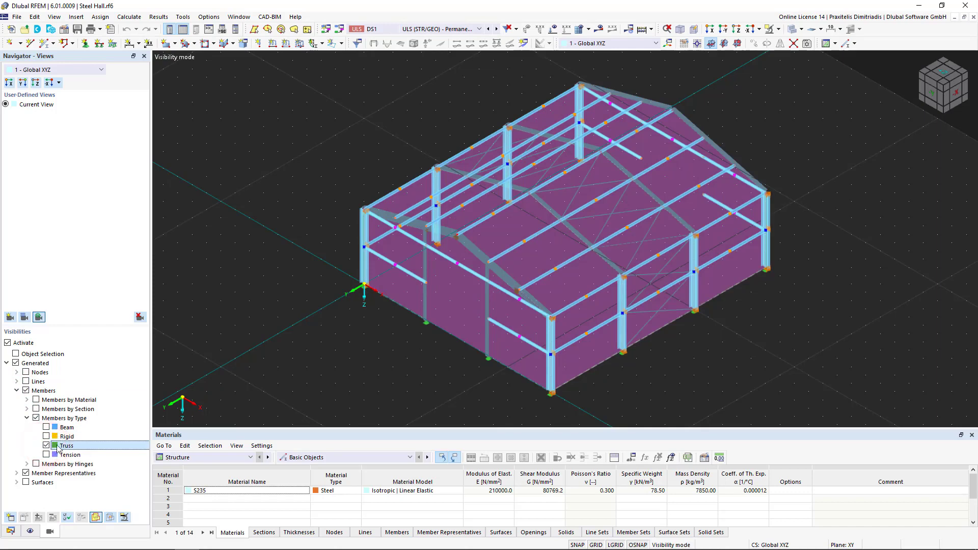
click(7, 343)
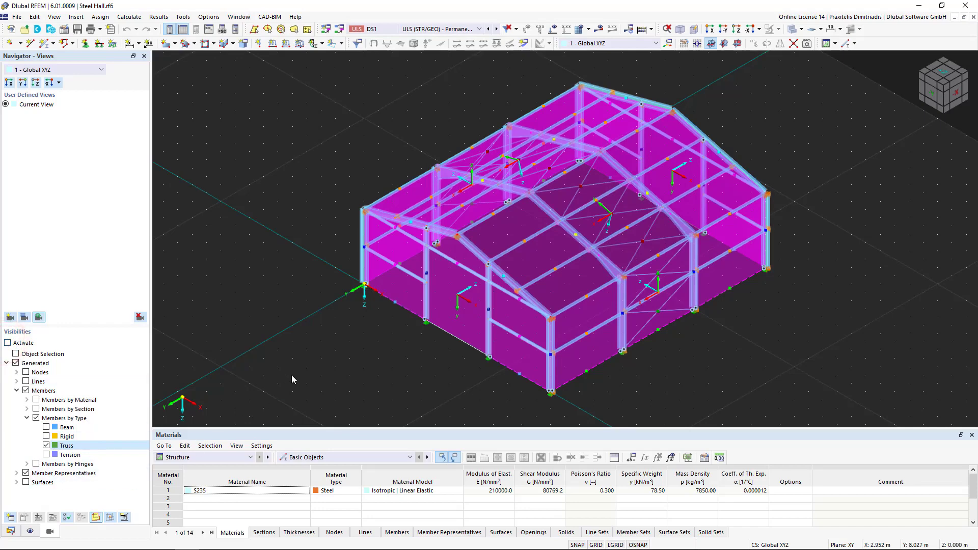
Show results and set member deformation under Deformation > Members to display as Section
click(598, 30)
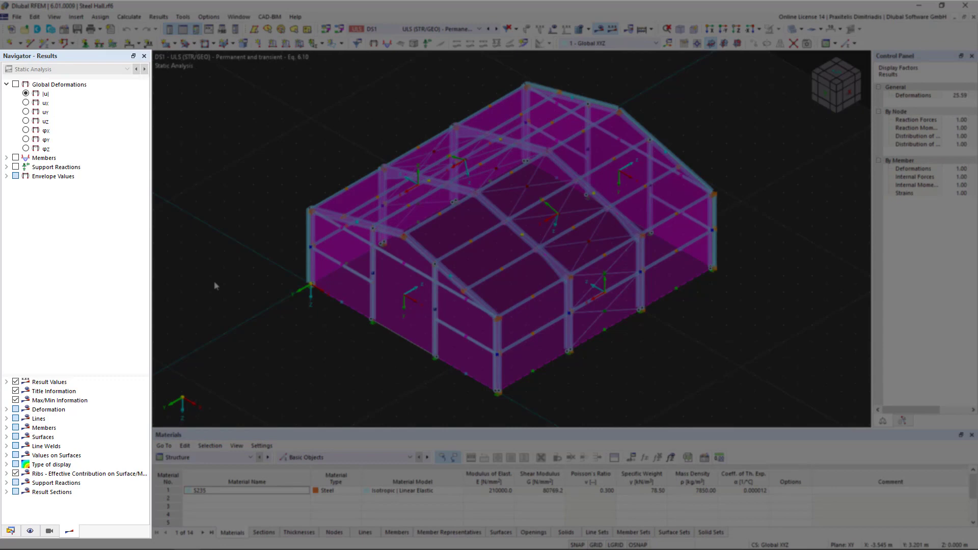
click(7, 409)
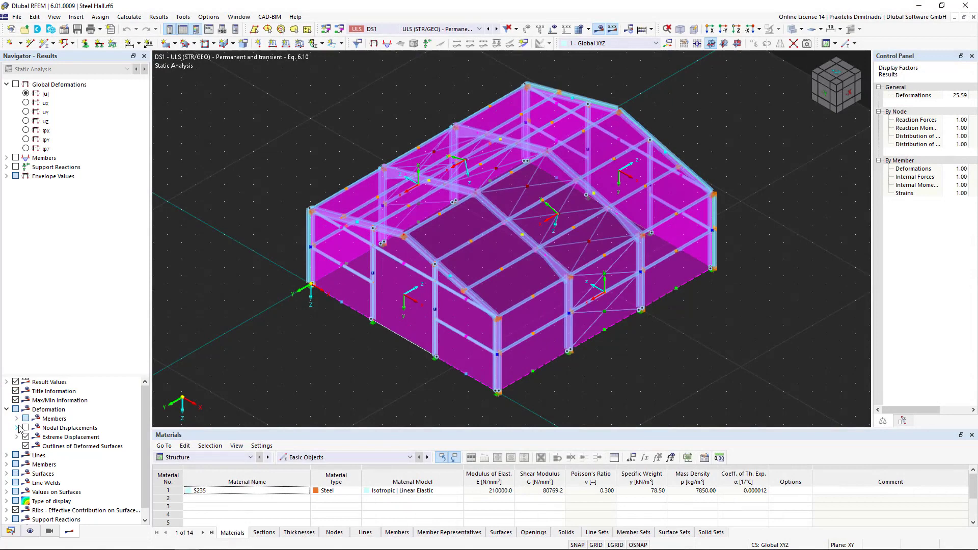
click(17, 428)
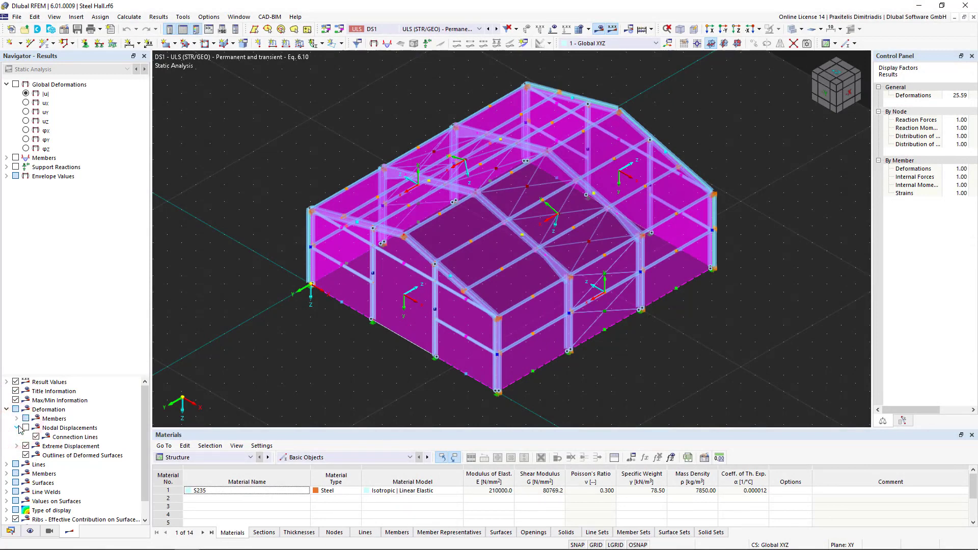
click(17, 428)
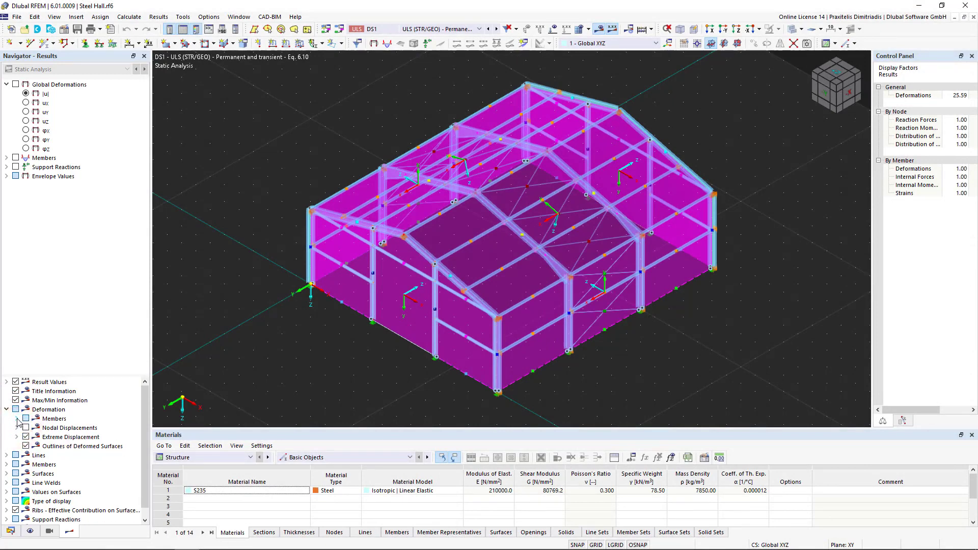
click(17, 418)
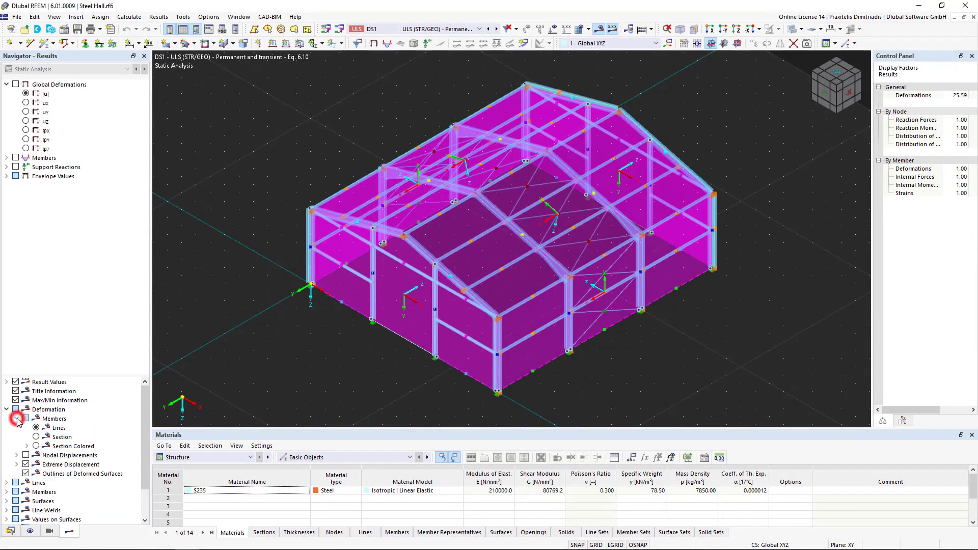
click(36, 437)
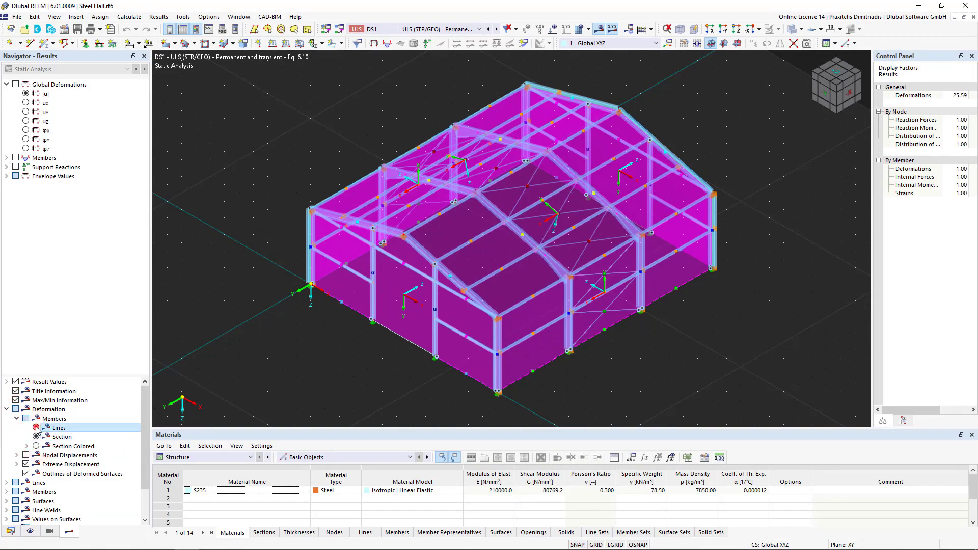
Display member deformation as Lines, enlarge the table area, and switch to Load Cases & Combinations
click(36, 427)
drag(534, 431, 535, 364)
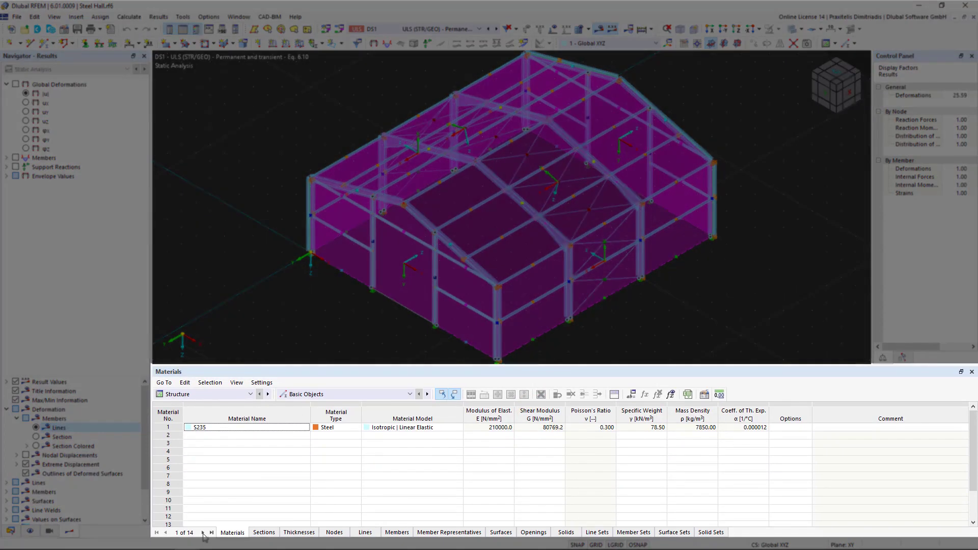
click(202, 533)
click(203, 533)
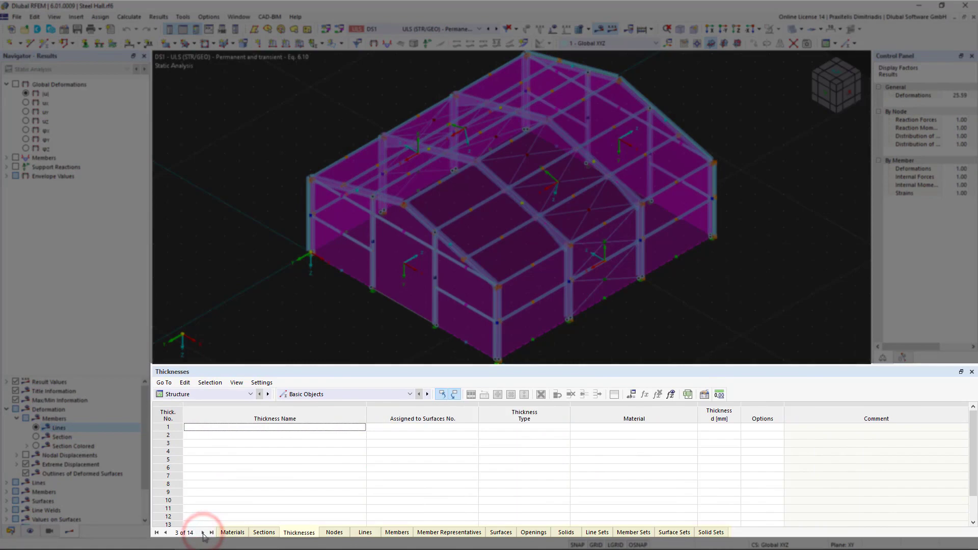
click(203, 533)
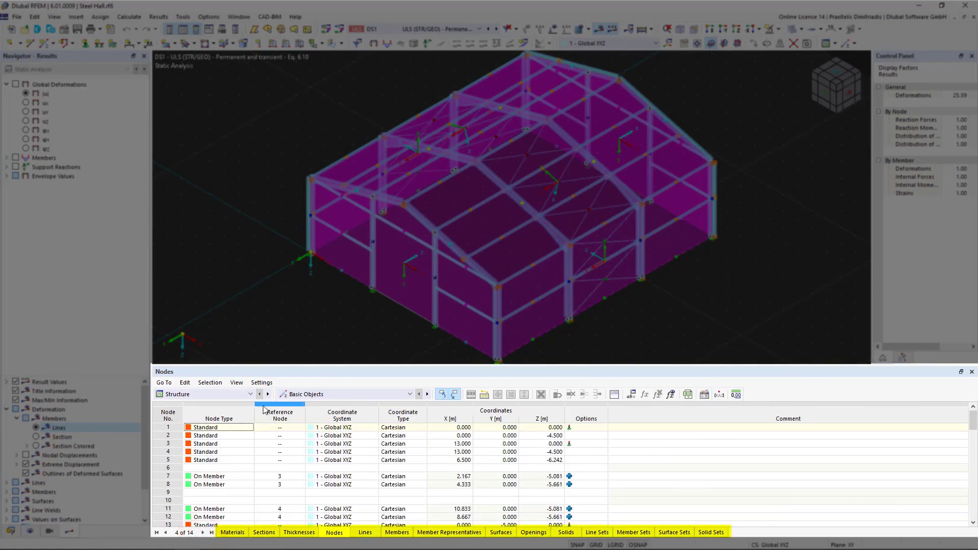
click(251, 395)
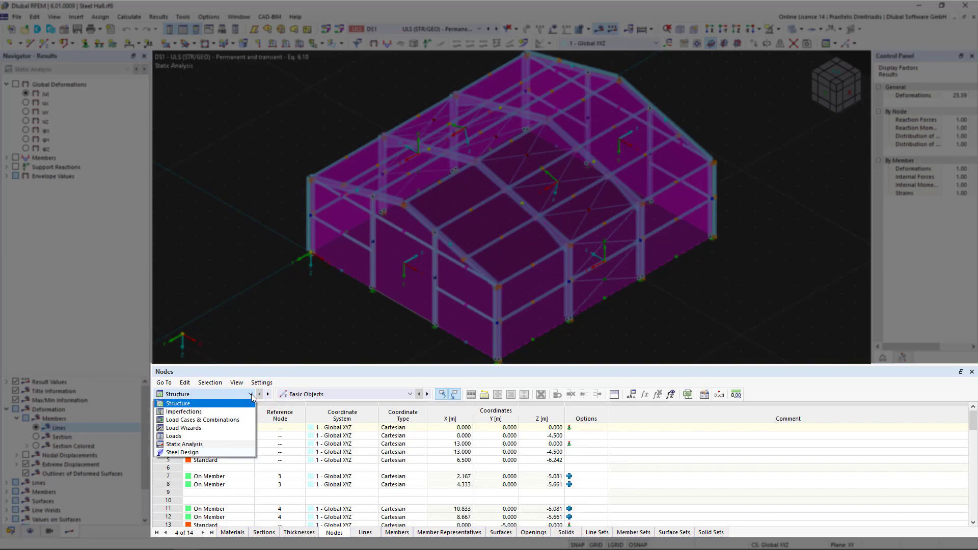
click(235, 420)
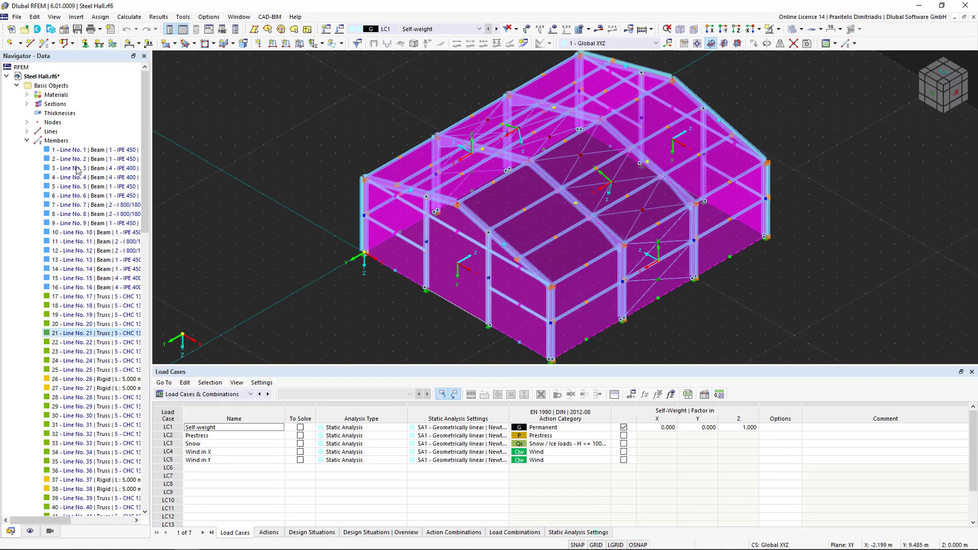
Collapse the members list, browse the Load Cases table menus, then shrink the table panel
click(26, 141)
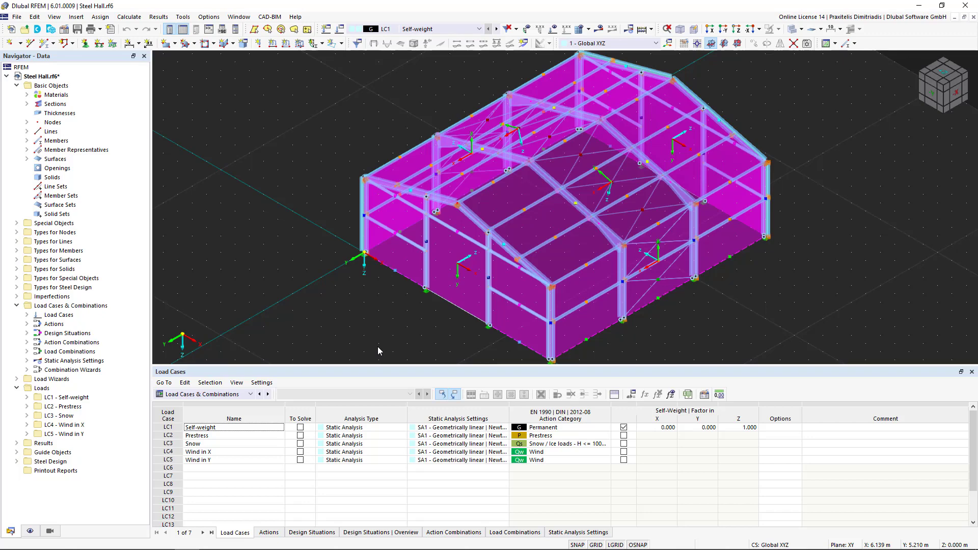
click(164, 382)
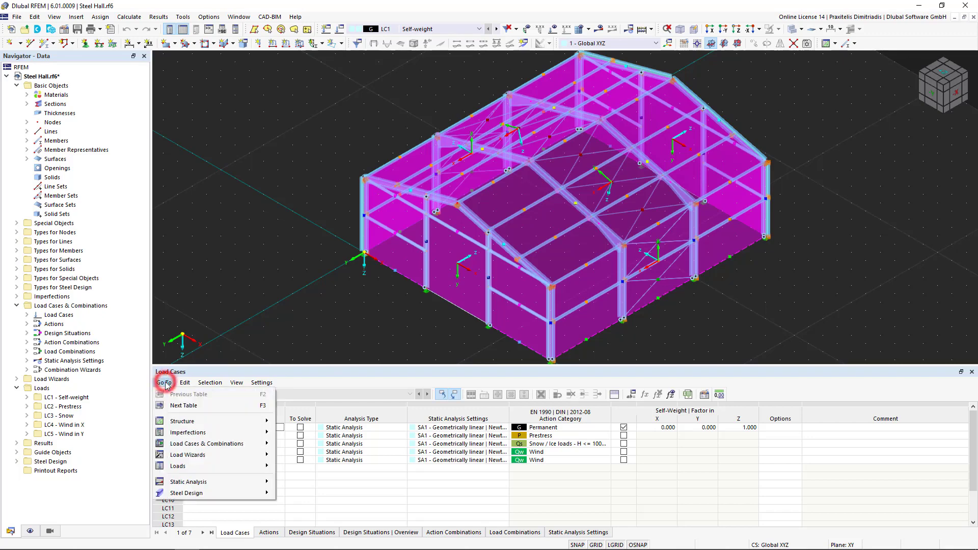
mouse_move(184, 385)
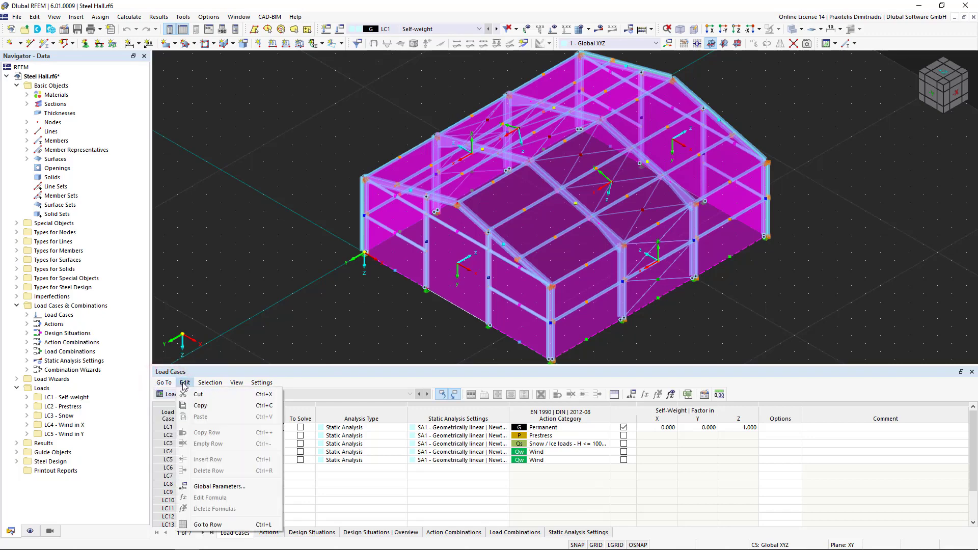
mouse_move(216, 388)
mouse_move(248, 389)
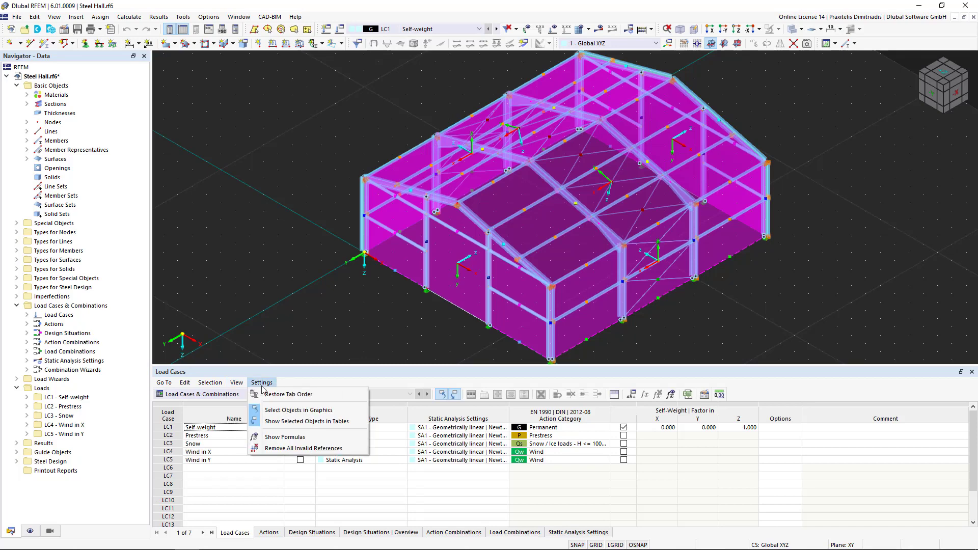
click(455, 344)
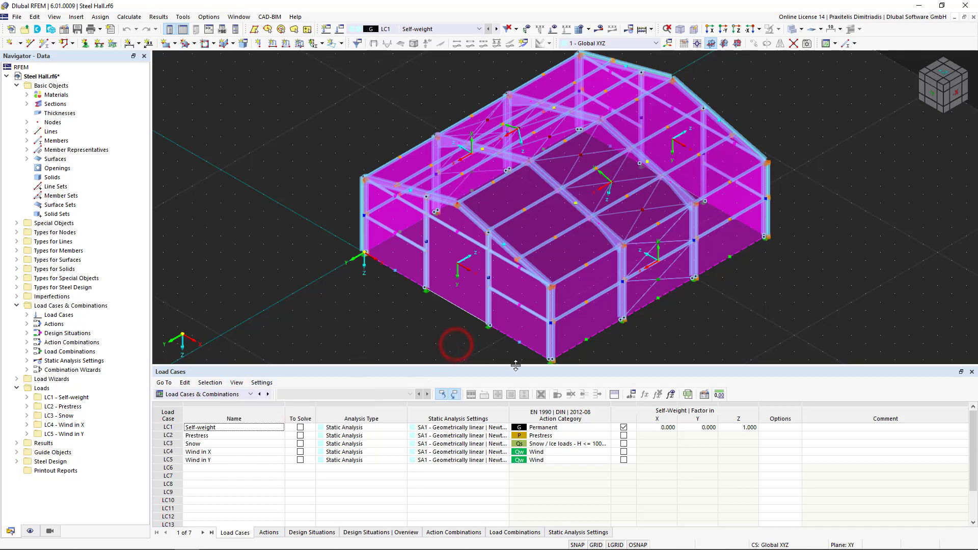
drag(515, 365, 518, 425)
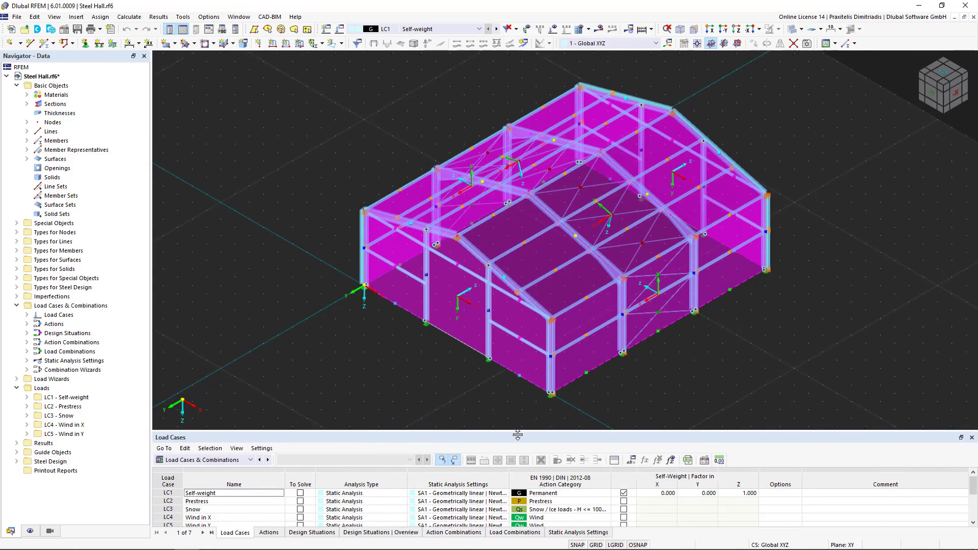
drag(517, 434, 518, 438)
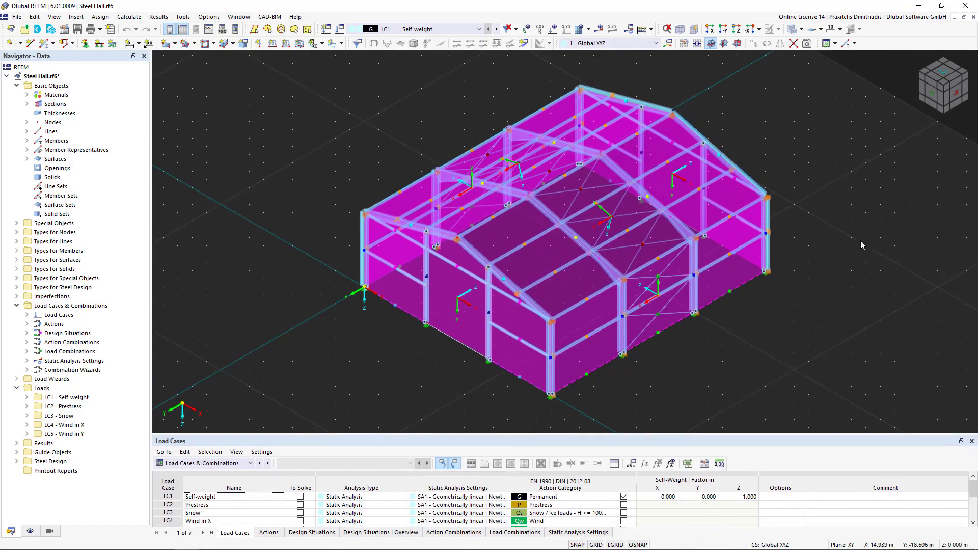
click(952, 92)
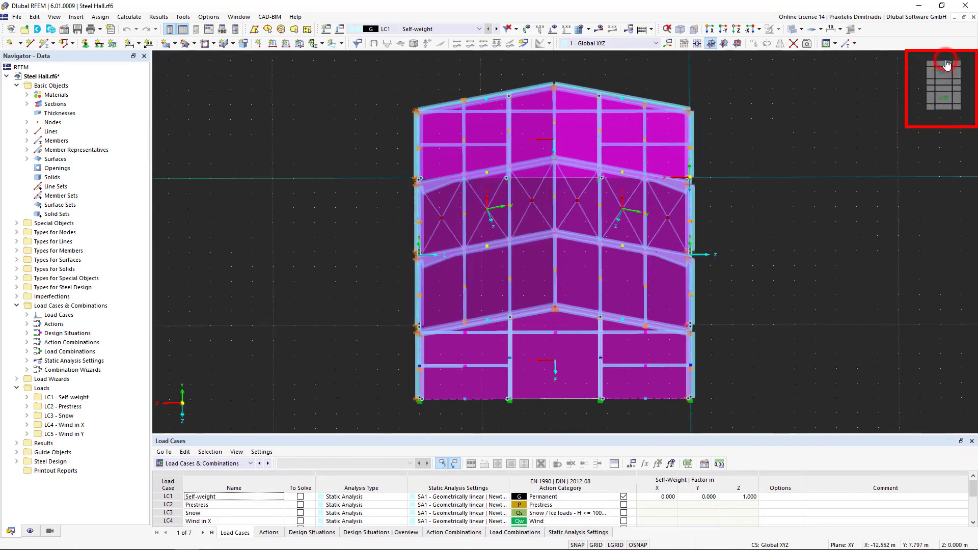
click(947, 100)
click(944, 98)
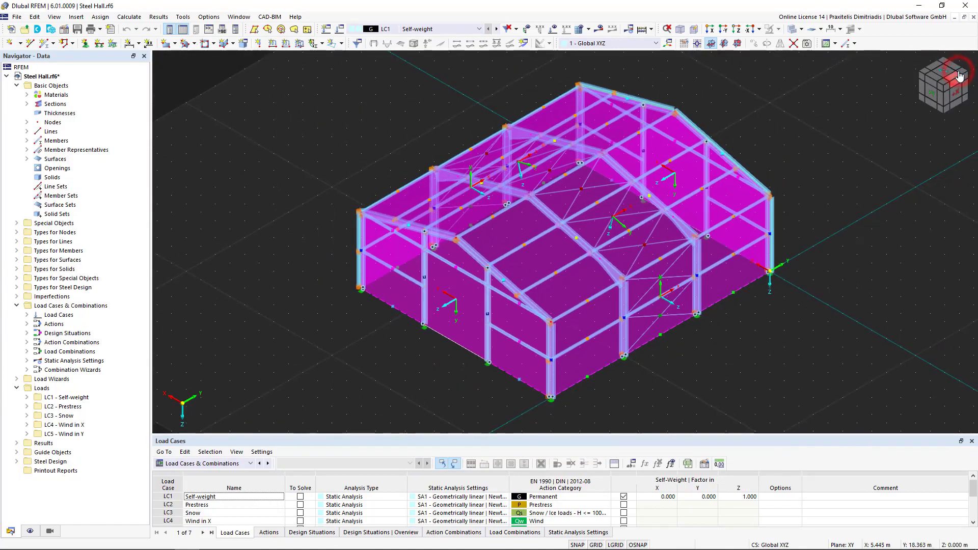
drag(943, 96, 926, 92)
click(951, 65)
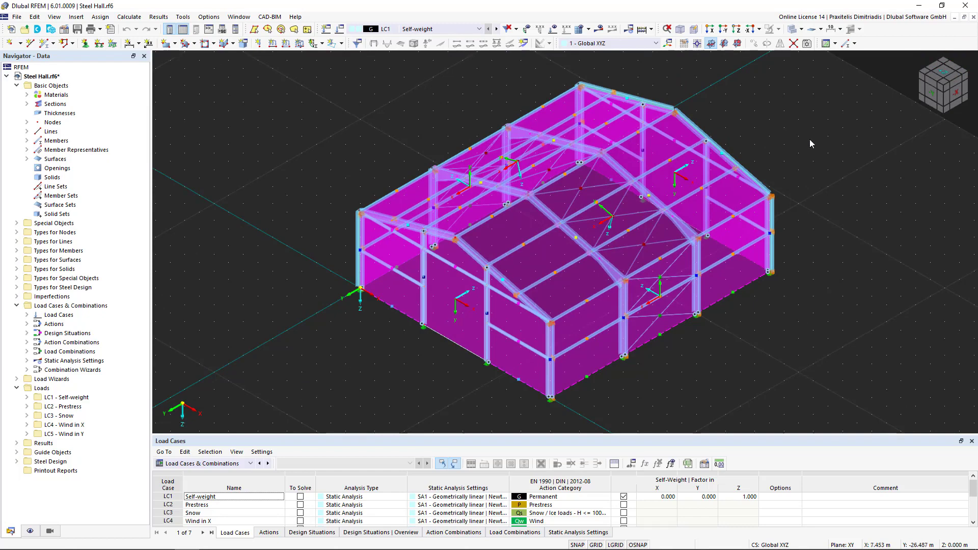
Copy the front-left corner column by ΔX -4 m and ΔY -1 m
click(355, 239)
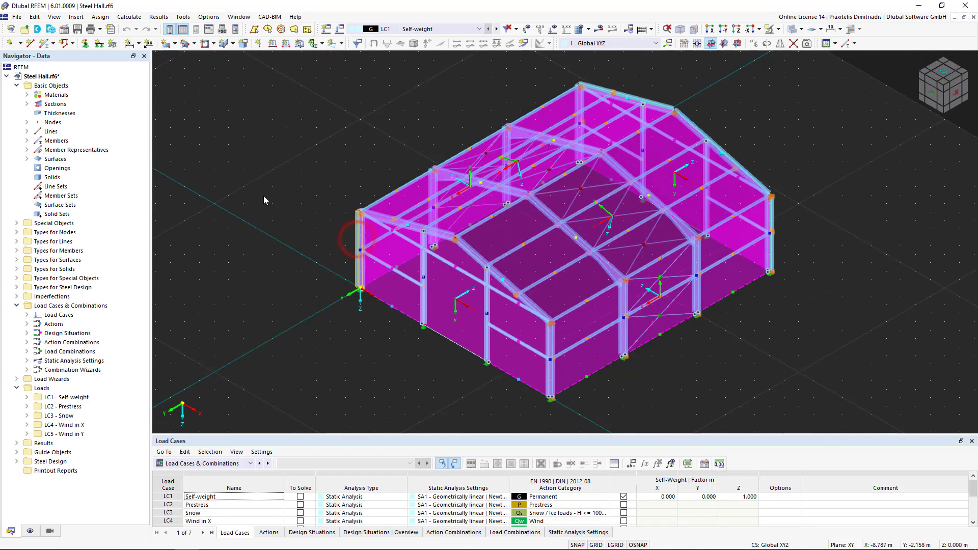
drag(289, 139, 387, 344)
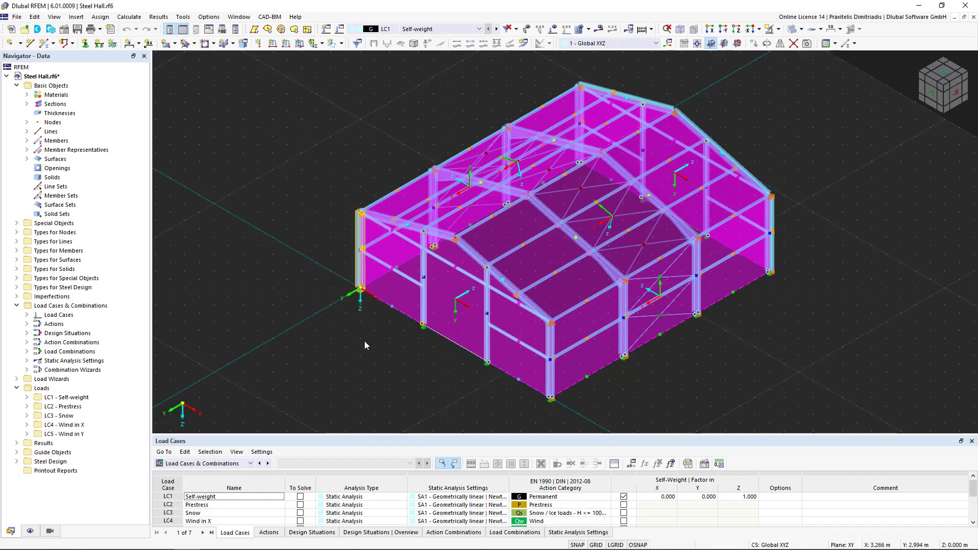
ctrl+click(359, 277)
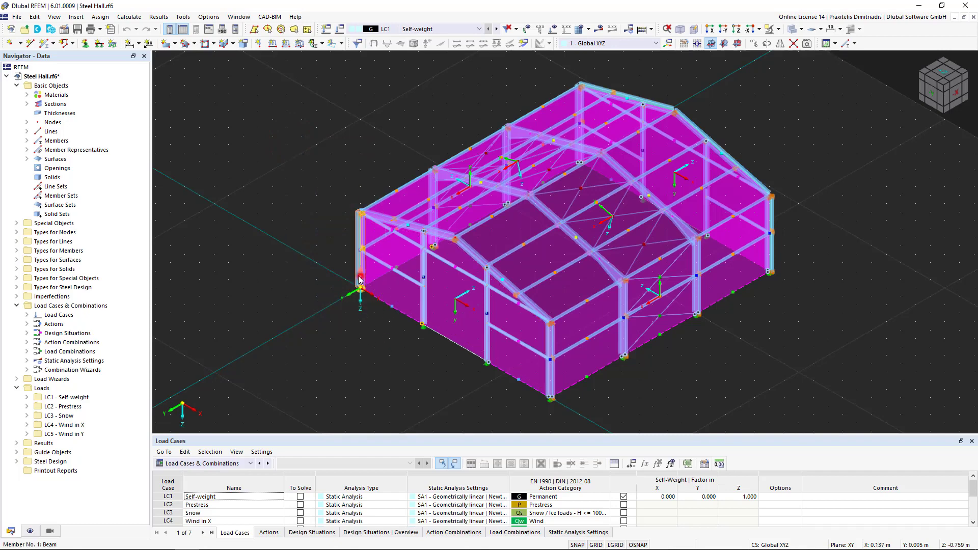
ctrl+drag(324, 250, 317, 250)
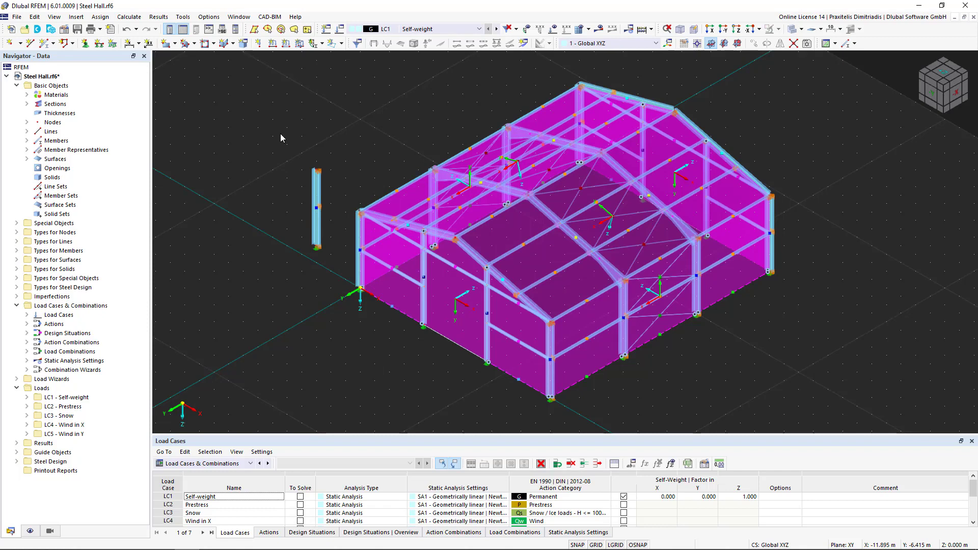
Select the original and copied columns with window and crossing selections, then clear the selection
drag(280, 133, 399, 341)
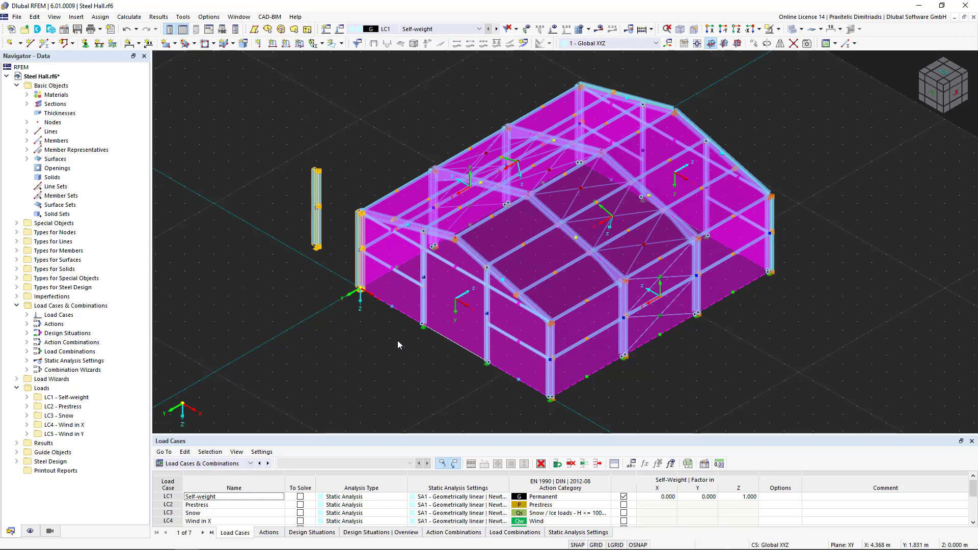
drag(397, 340, 266, 127)
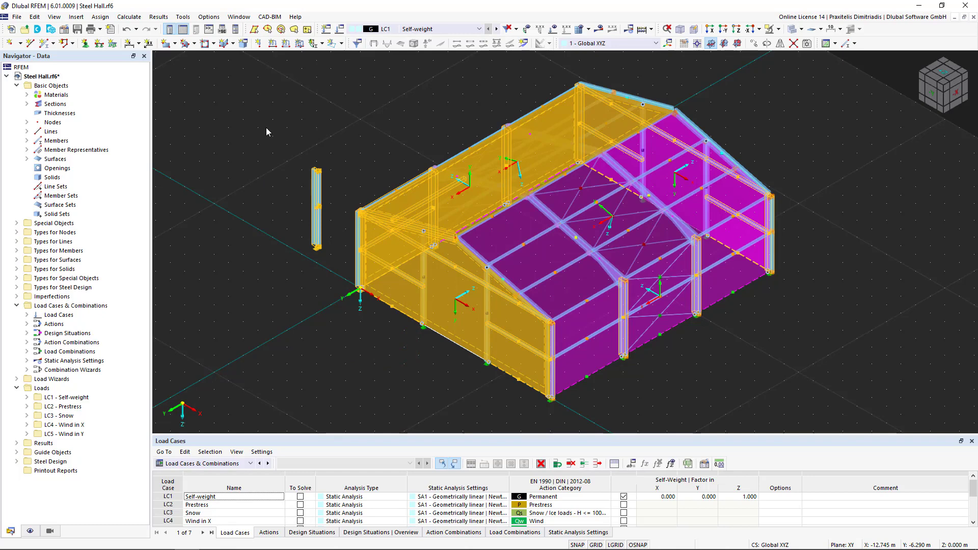
click(265, 128)
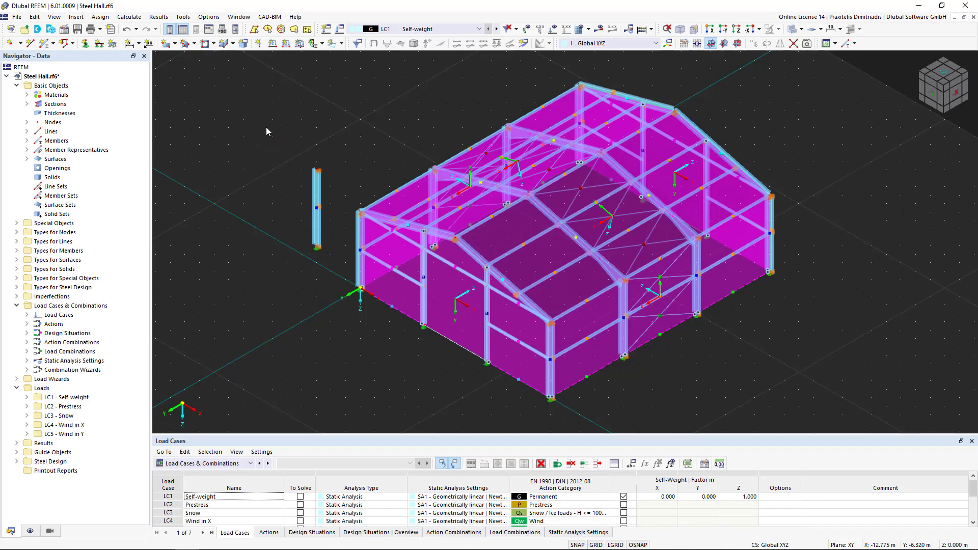
click(318, 192)
double_click(319, 192)
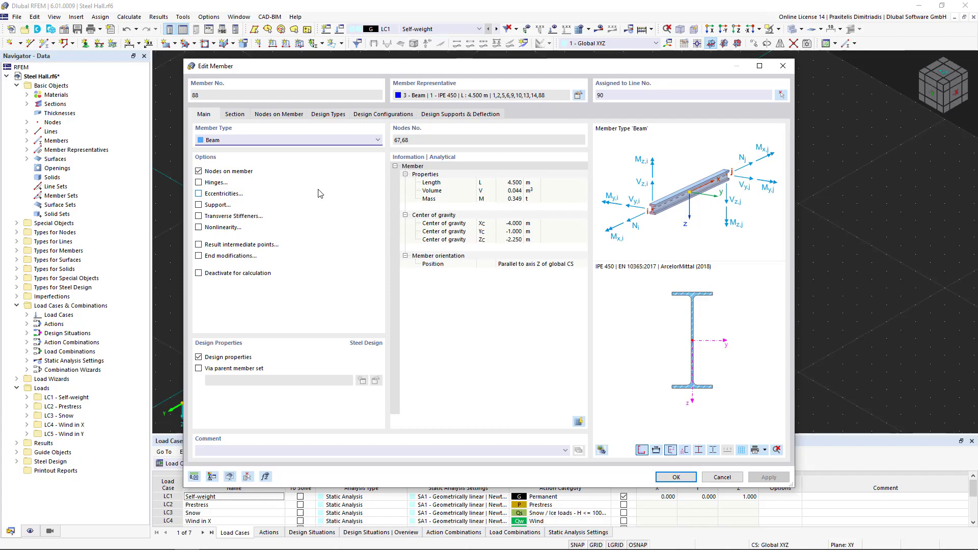
click(783, 67)
middle_drag(685, 161, 652, 150)
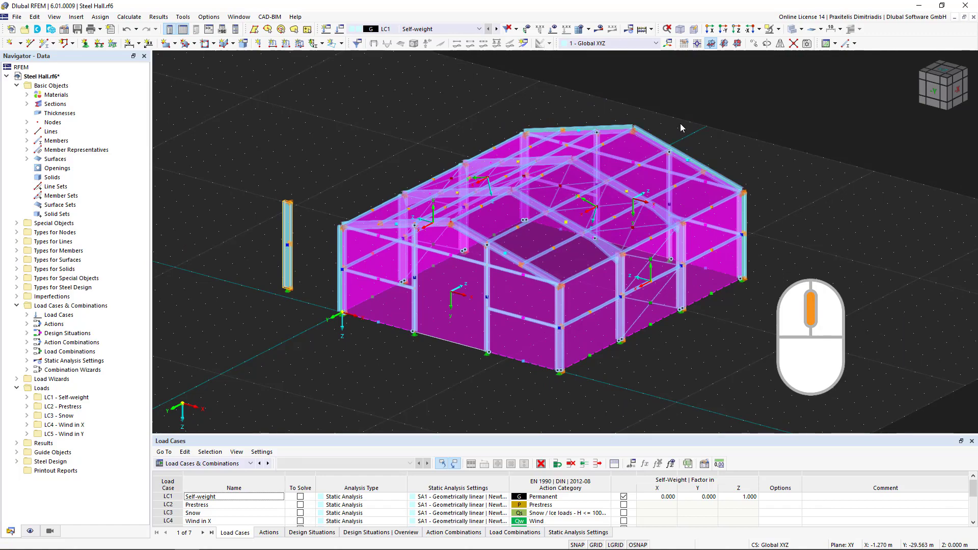
right_drag(680, 124, 734, 126)
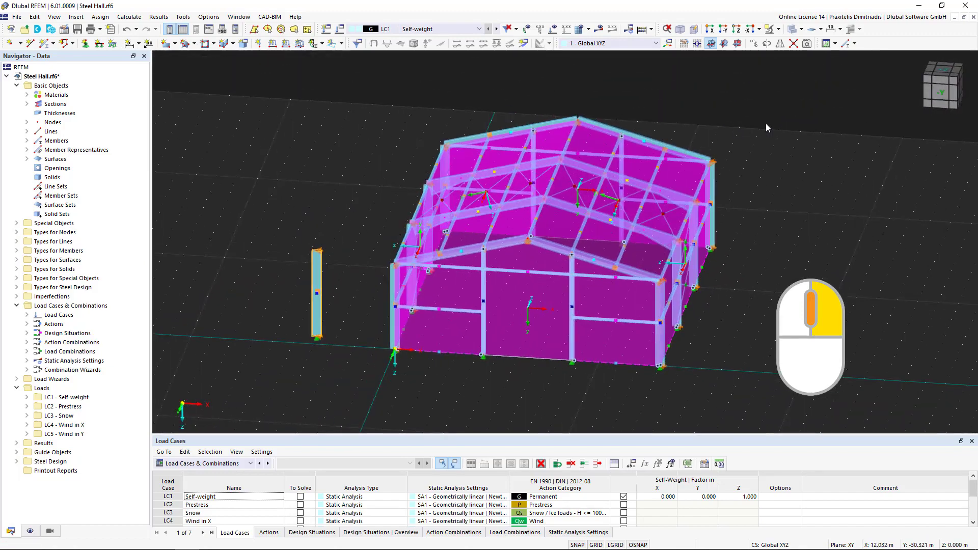
click(951, 85)
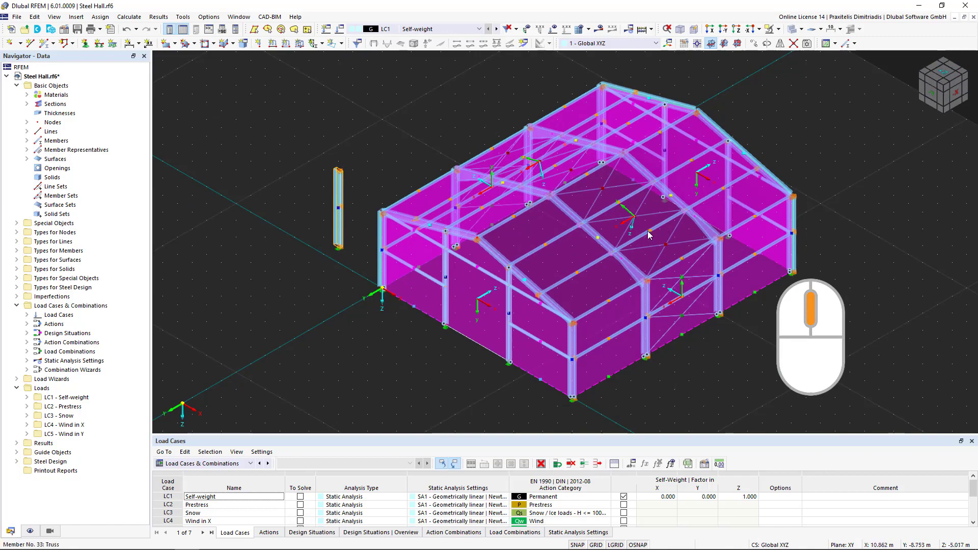
key(shift)
mouse_move(630, 236)
shift+middle_down()
mouse_move(630, 179)
mouse_move(632, 365)
mouse_move(619, 228)
shift+middle_up()
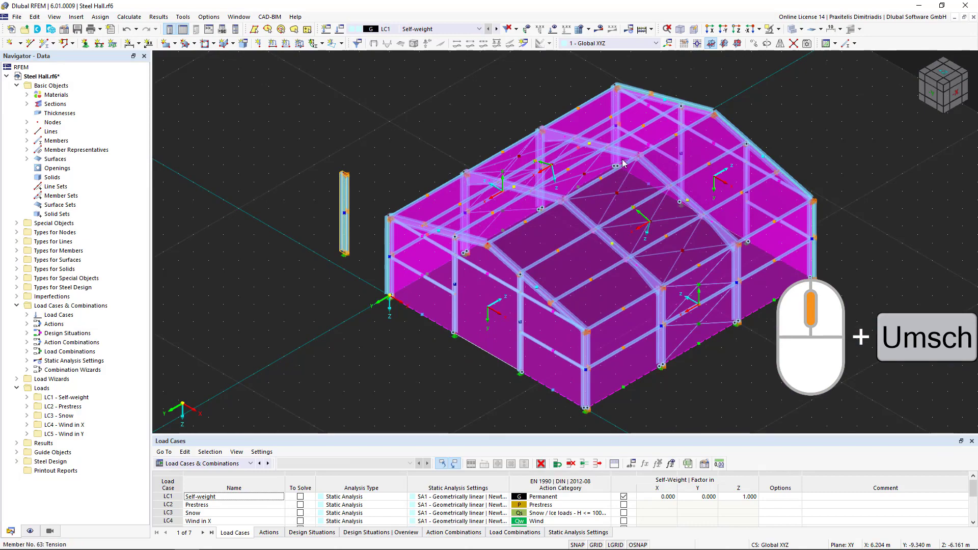
shift+scroll(623, 163, up, 3)
scroll(622, 163, down, 3)
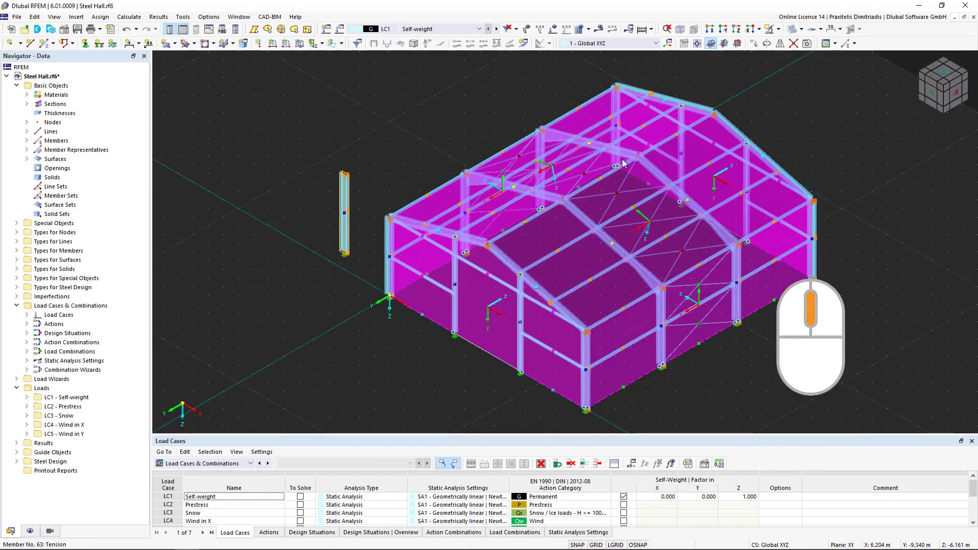
scroll(622, 163, up, 3)
scroll(622, 163, down, 3)
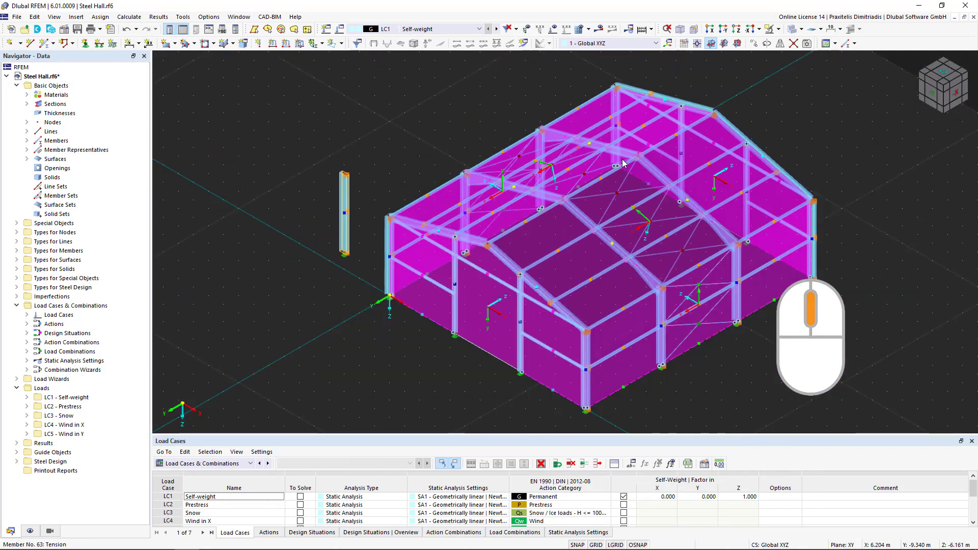
right_drag(296, 138, 425, 337)
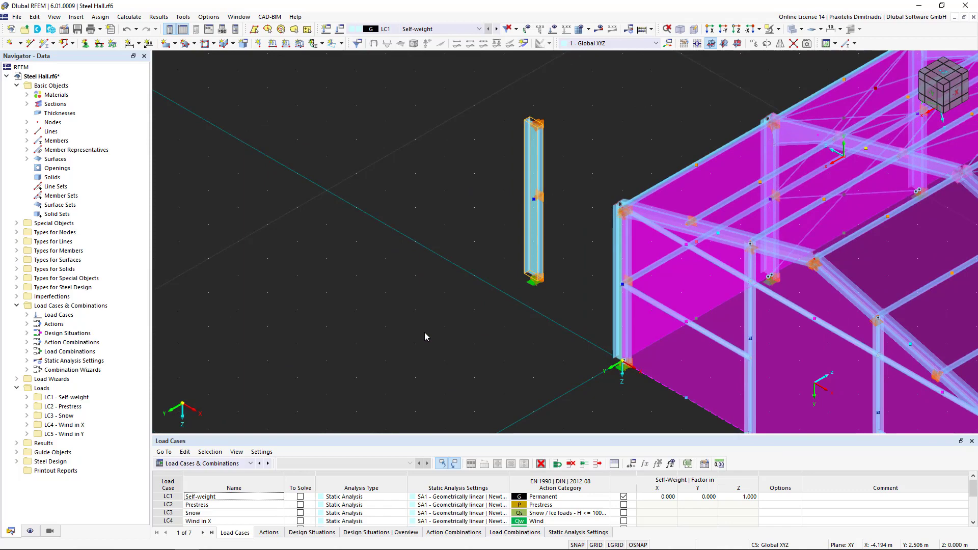
middle_click(424, 332)
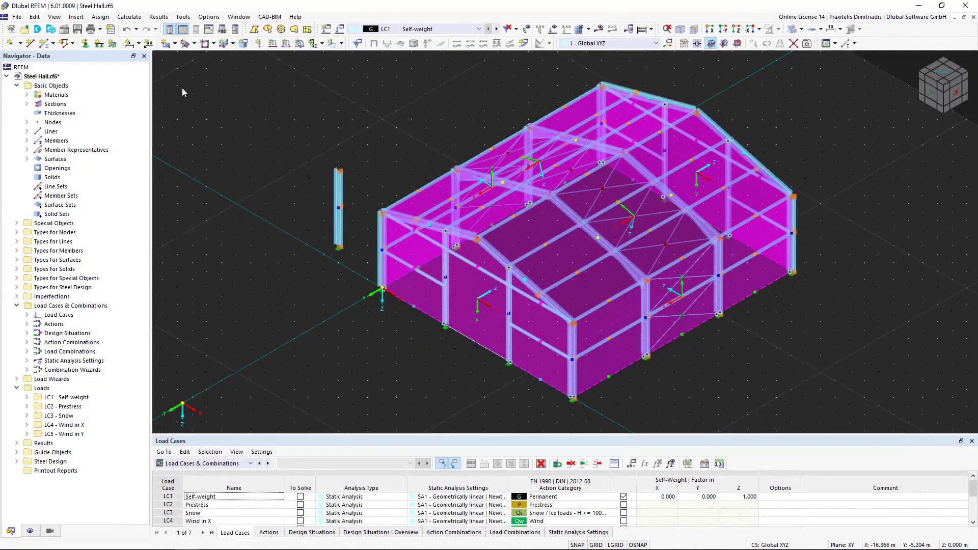
click(31, 44)
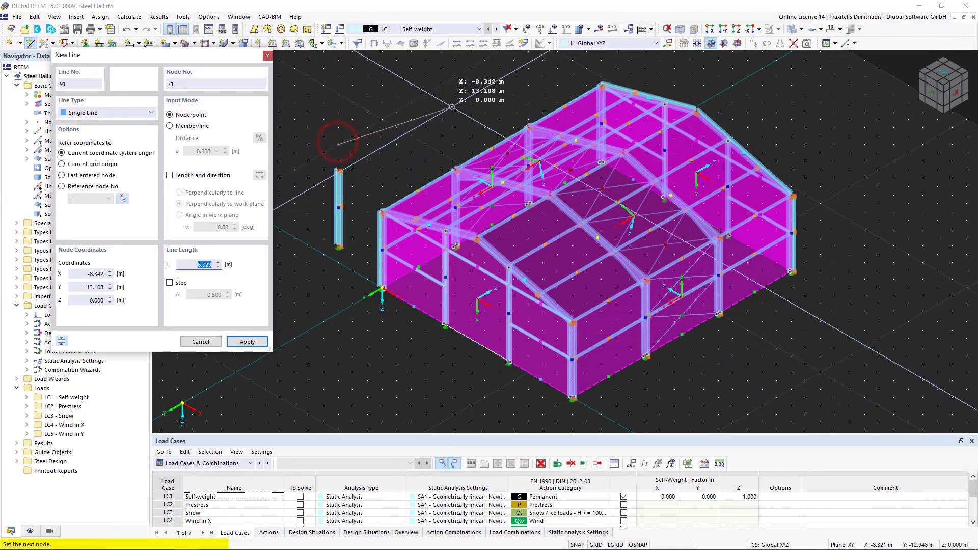
click(338, 145)
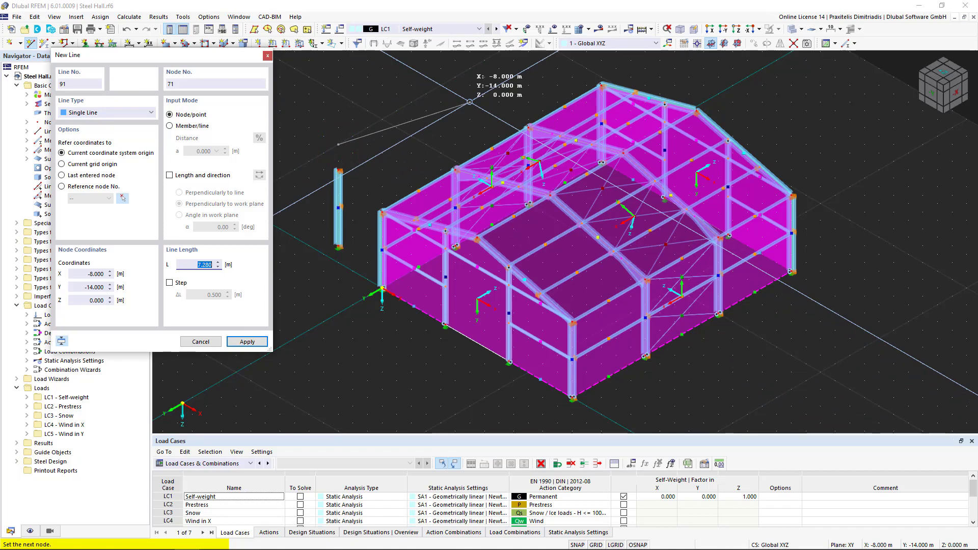
key(Escape)
key(Escape)
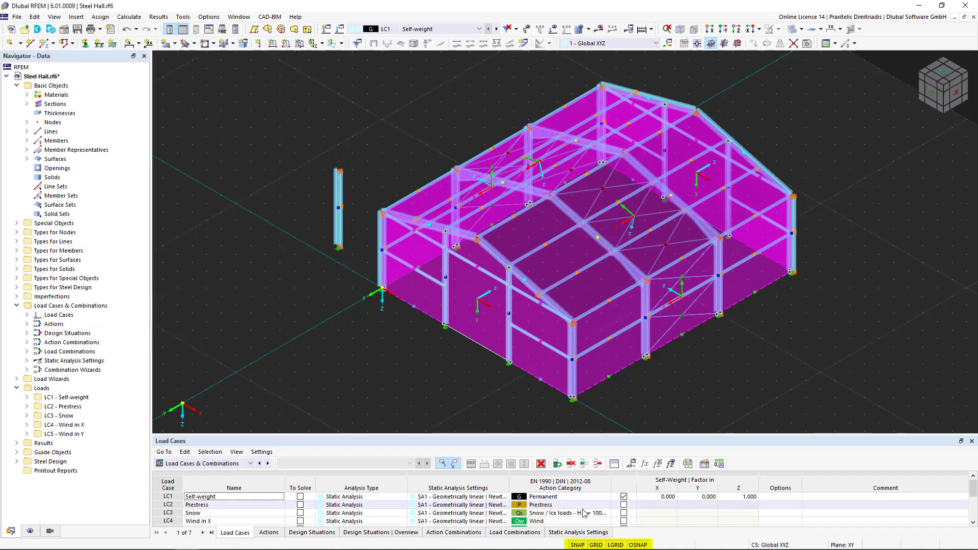
click(594, 546)
click(594, 545)
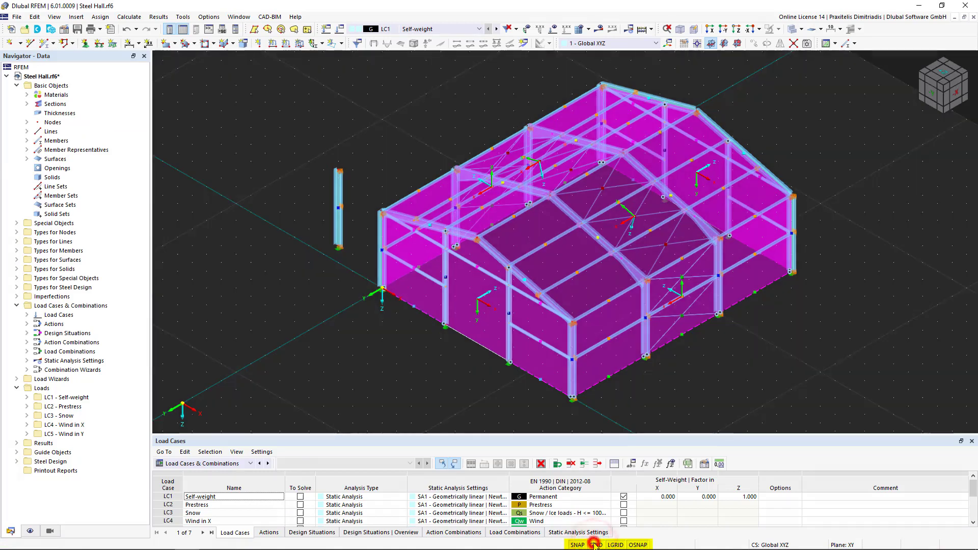